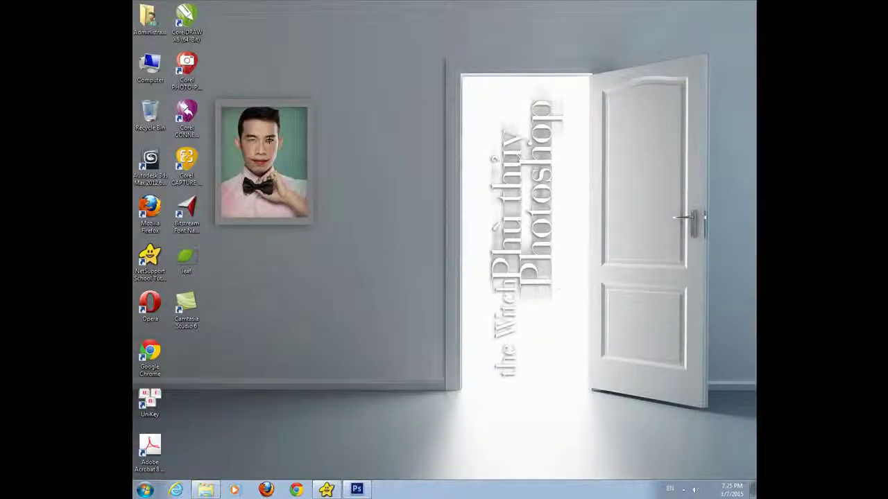
# Launch Adobe Illustrator CS6 from the Start menu's Adobe Master Collection CS6 folder
pyautogui.click(146, 491)
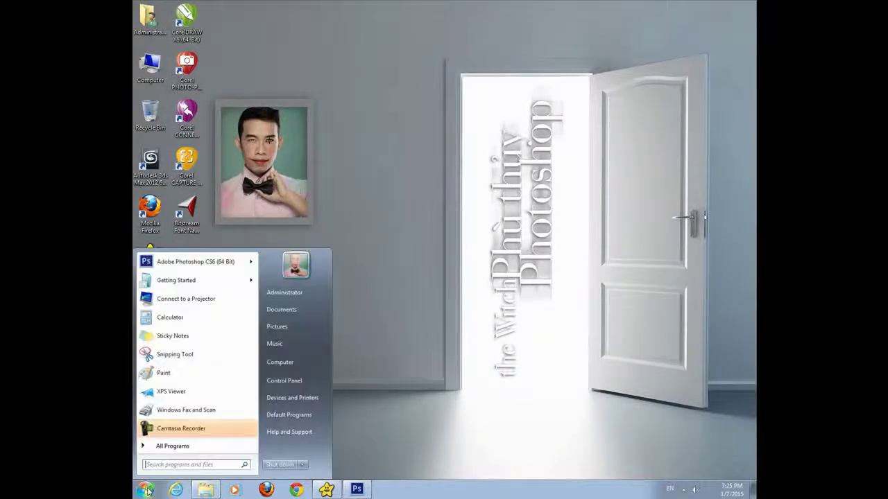
pyautogui.click(172, 446)
pyautogui.scroll(-5, 182, 354)
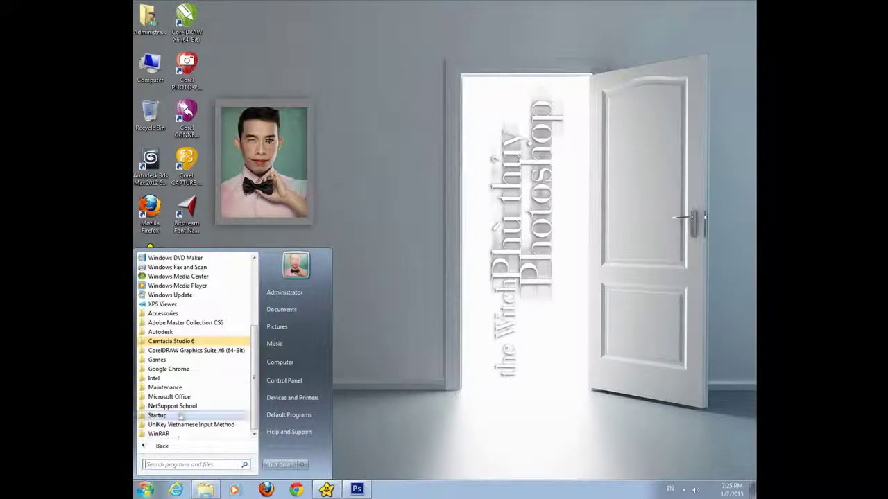
pyautogui.click(181, 322)
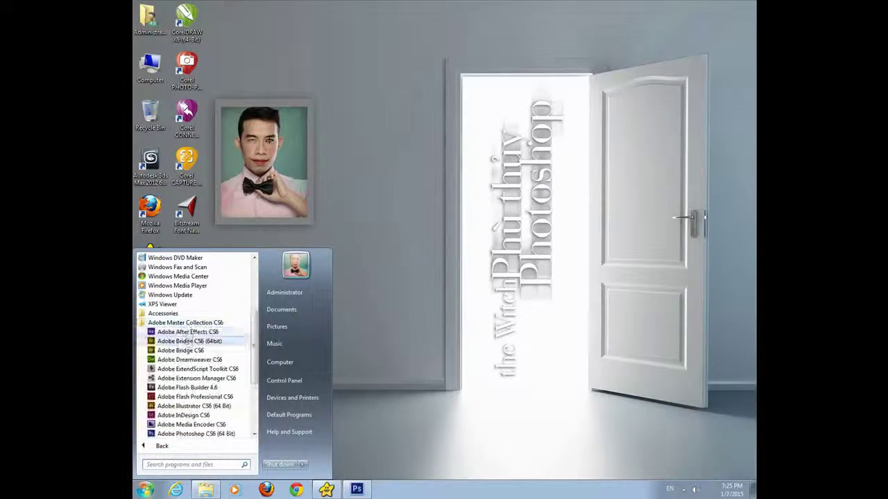
pyautogui.click(169, 408)
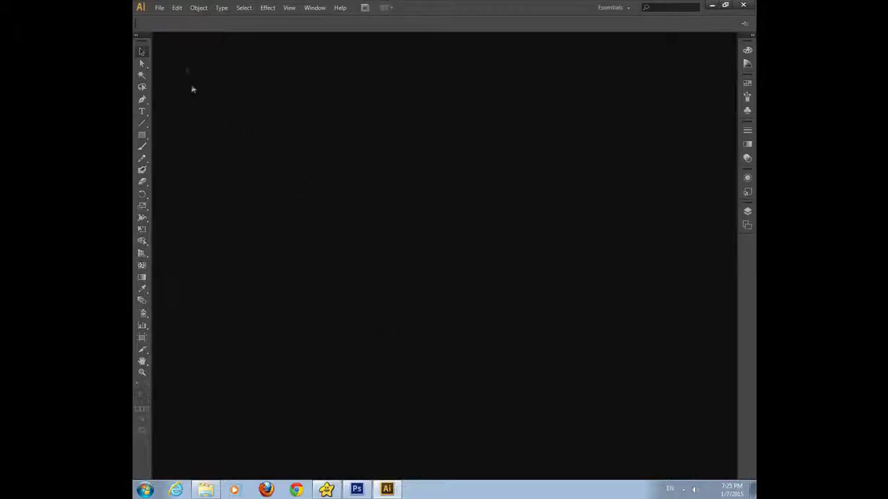
# Create a new A4 document, Untitled-1, from File > New
pyautogui.click(160, 8)
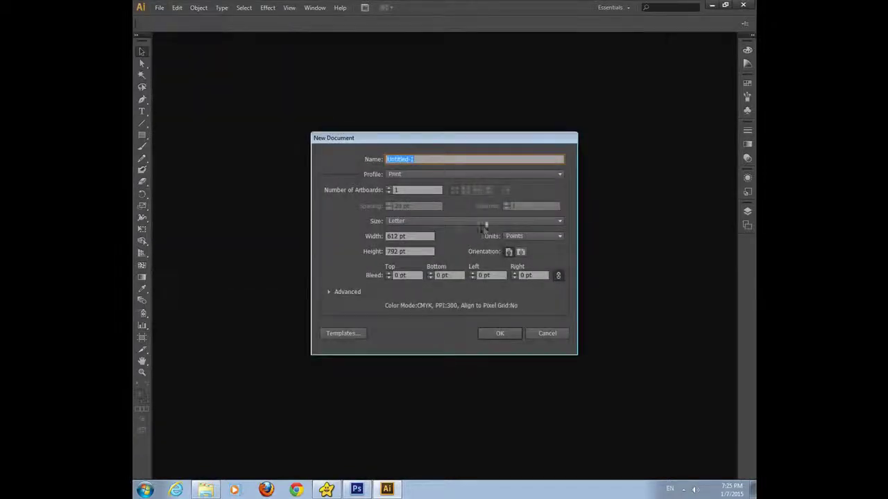
pyautogui.click(409, 222)
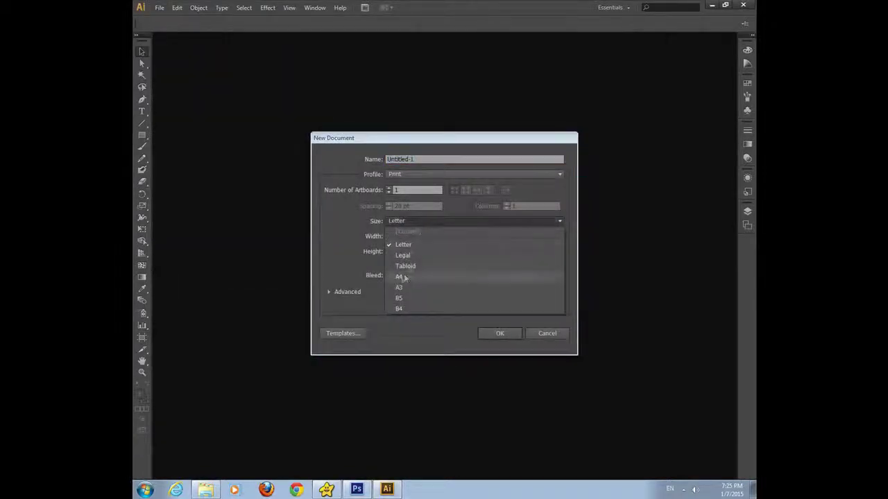
pyautogui.click(459, 281)
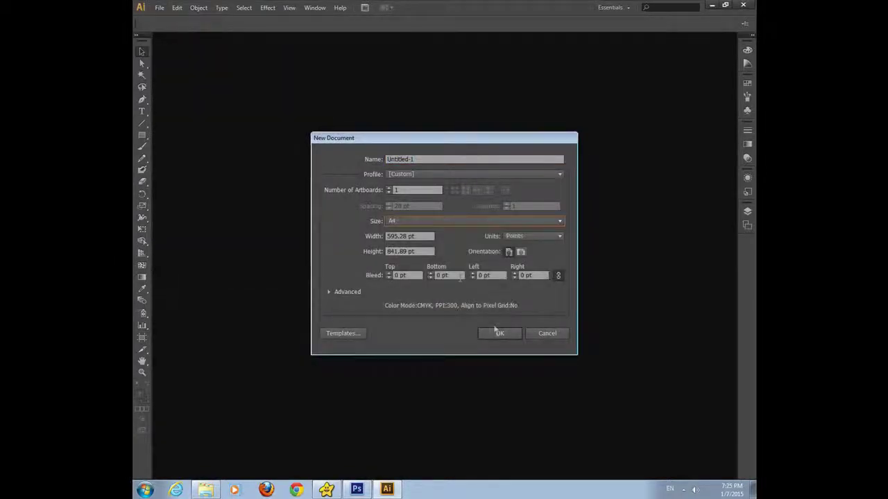
pyautogui.click(496, 335)
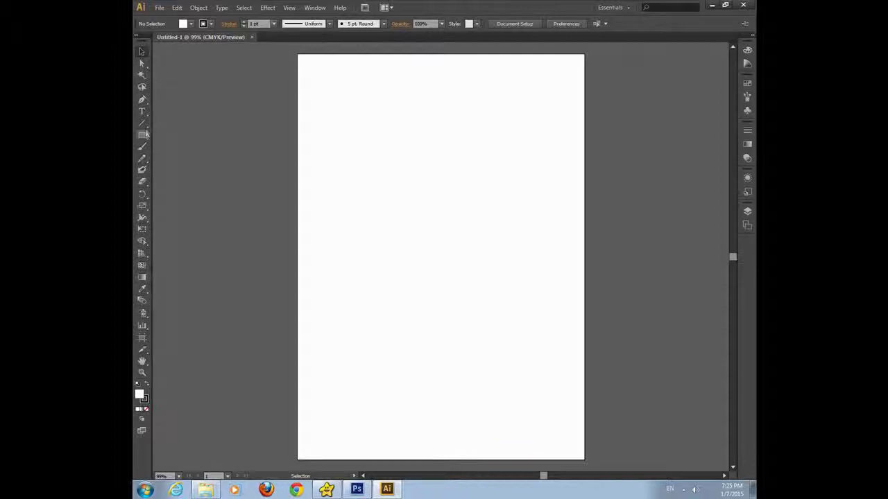
# Draw a tall narrow ellipse in the page's upper left with the Ellipse tool
pyautogui.click(143, 137)
pyautogui.click(143, 138)
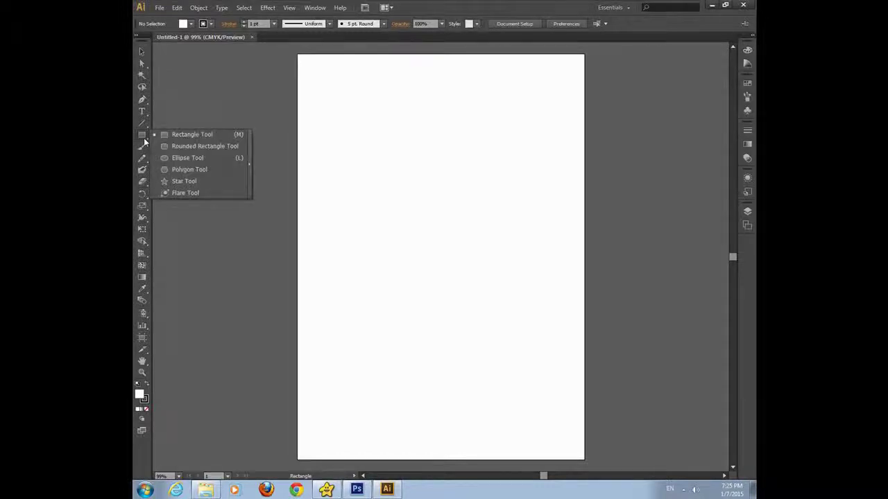
pyautogui.click(192, 158)
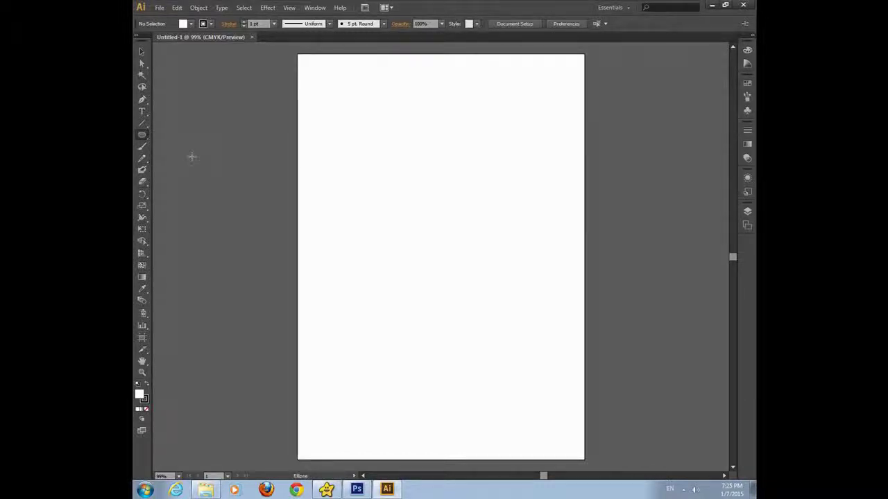
pyautogui.moveTo(343, 140); pyautogui.dragTo(385, 244)
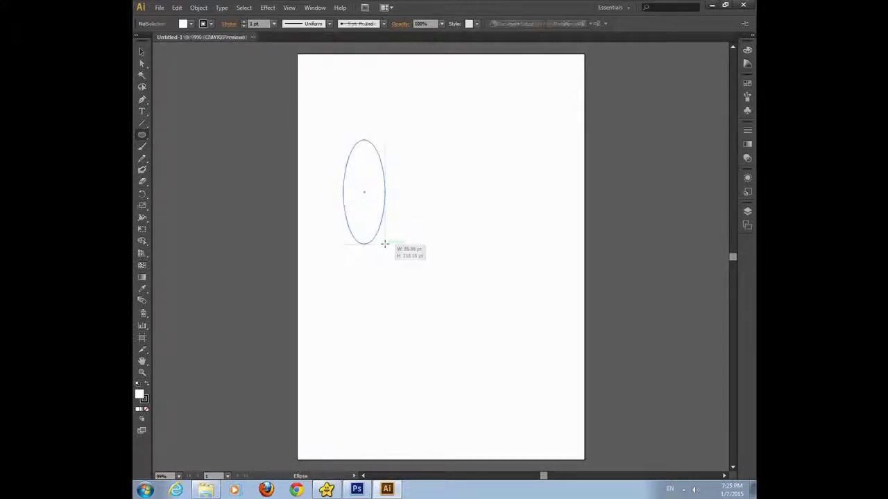
# Fill the ellipse red (#F22E19) and set its stroke to None
pyautogui.click(144, 400)
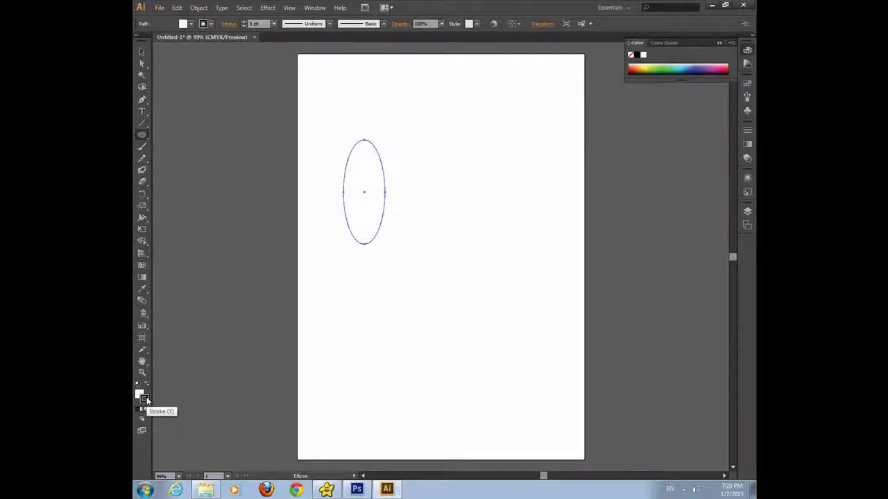
pyautogui.doubleClick(144, 400)
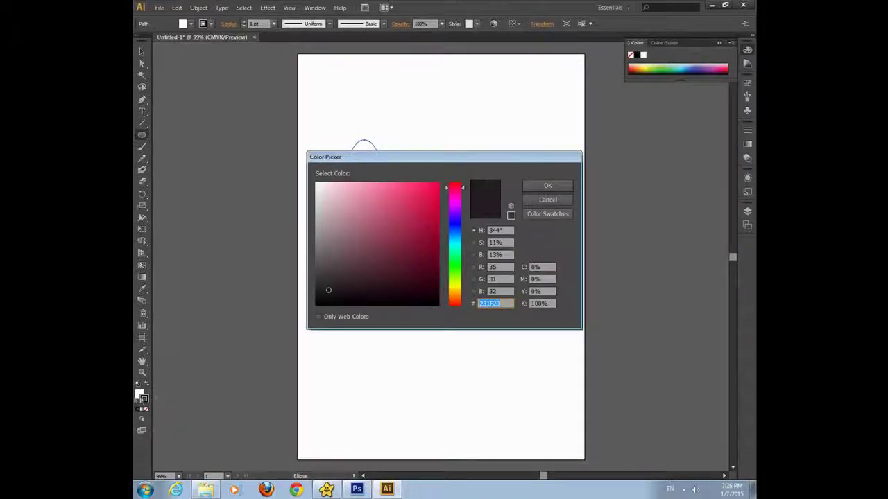
pyautogui.click(528, 201)
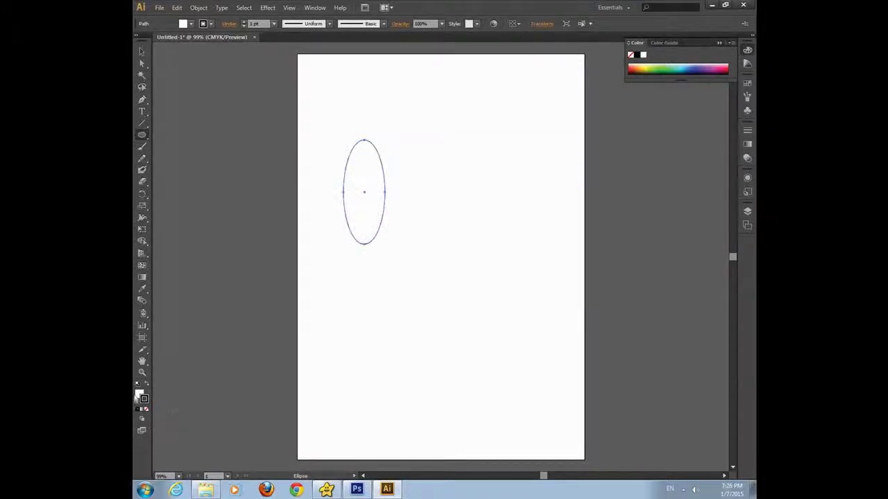
pyautogui.doubleClick(138, 394)
pyautogui.click(427, 188)
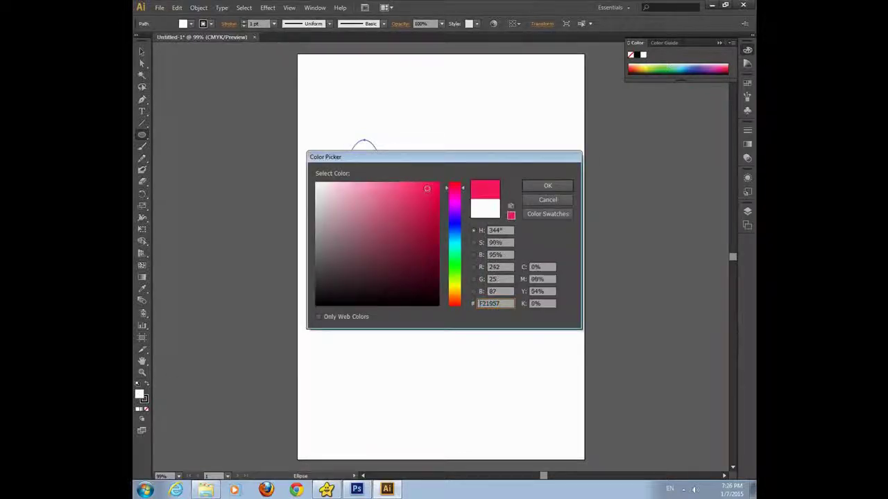
pyautogui.moveTo(453, 227); pyautogui.dragTo(457, 309)
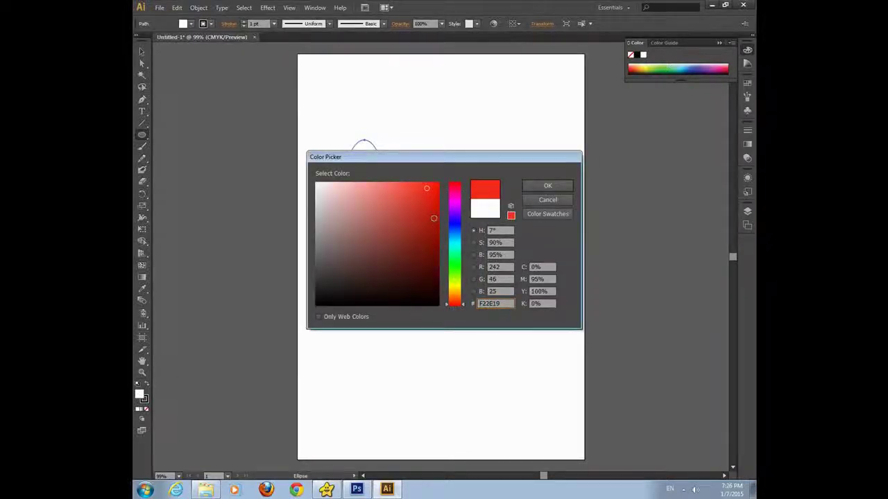
pyautogui.click(433, 218)
pyautogui.click(548, 186)
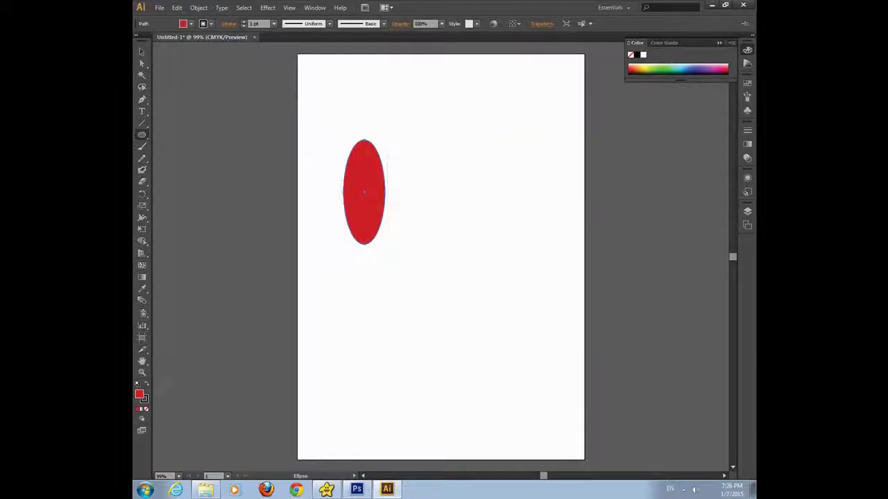
pyautogui.click(145, 400)
pyautogui.click(146, 409)
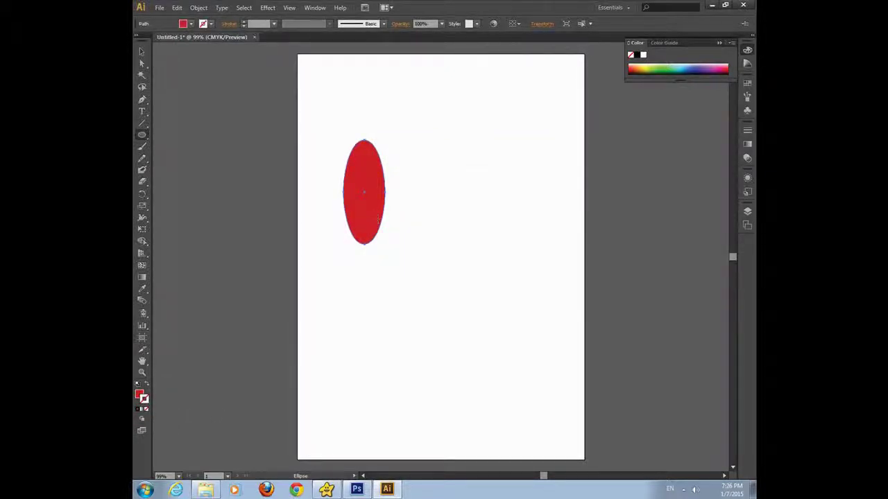
# Apply a 360° 3D Revolve with Plastic Shading to the red ellipse, tilting it slightly
pyautogui.click(268, 8)
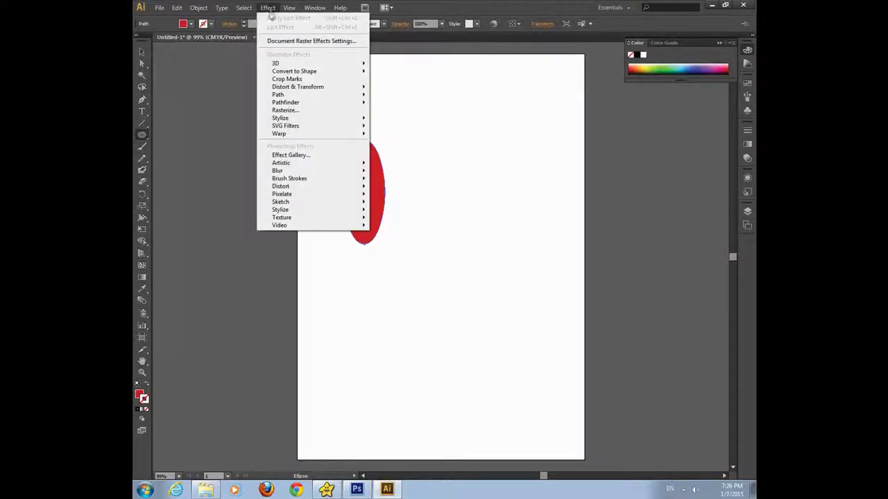
pyautogui.moveTo(312, 63)
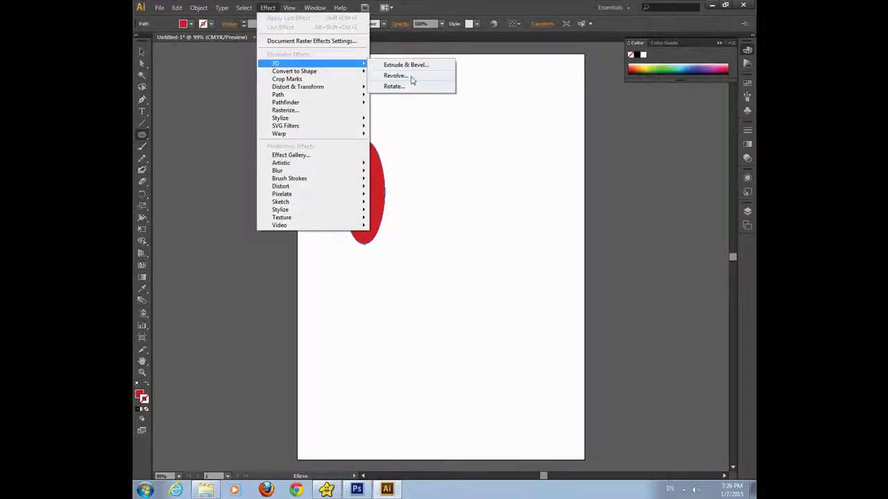
pyautogui.click(396, 76)
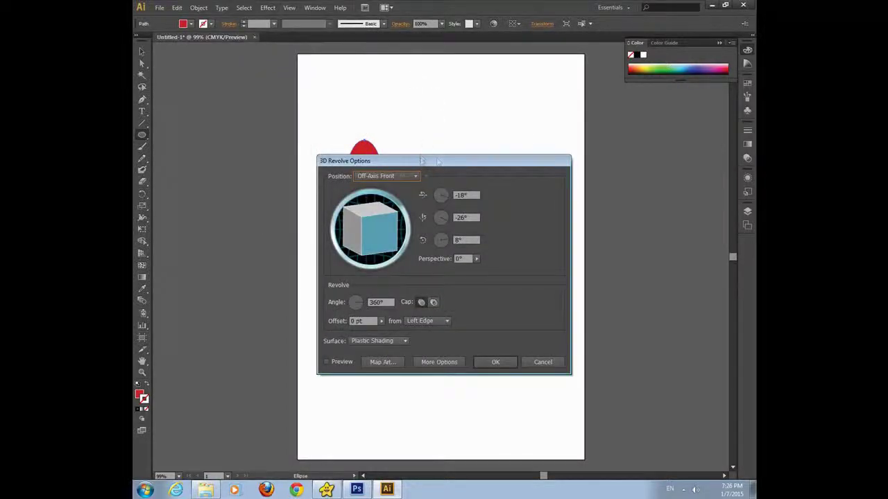
pyautogui.moveTo(421, 161); pyautogui.dragTo(553, 120)
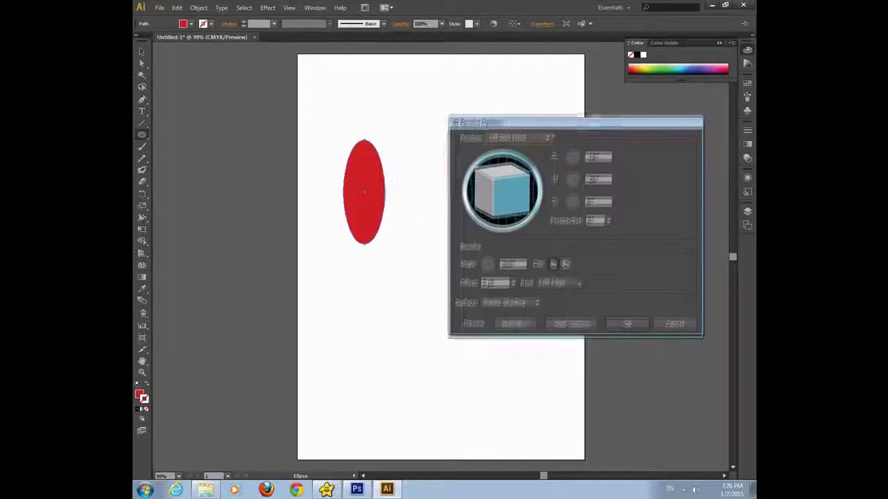
pyautogui.click(457, 322)
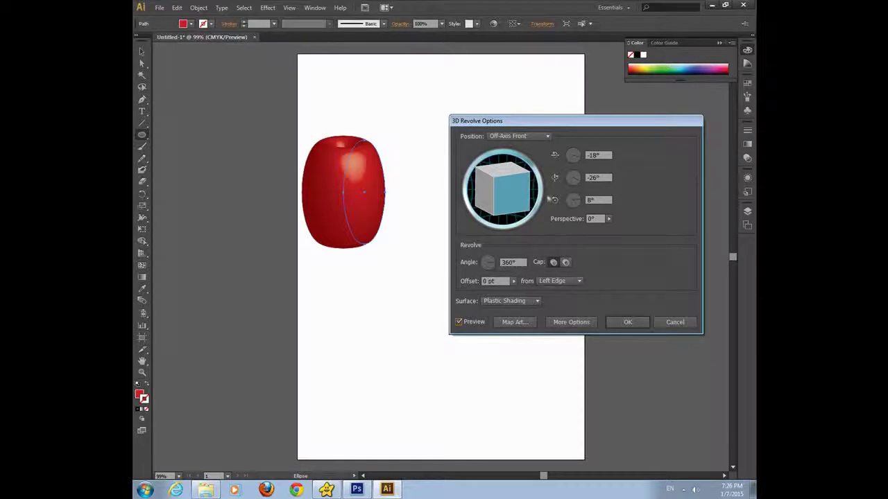
pyautogui.moveTo(512, 186); pyautogui.dragTo(517, 207)
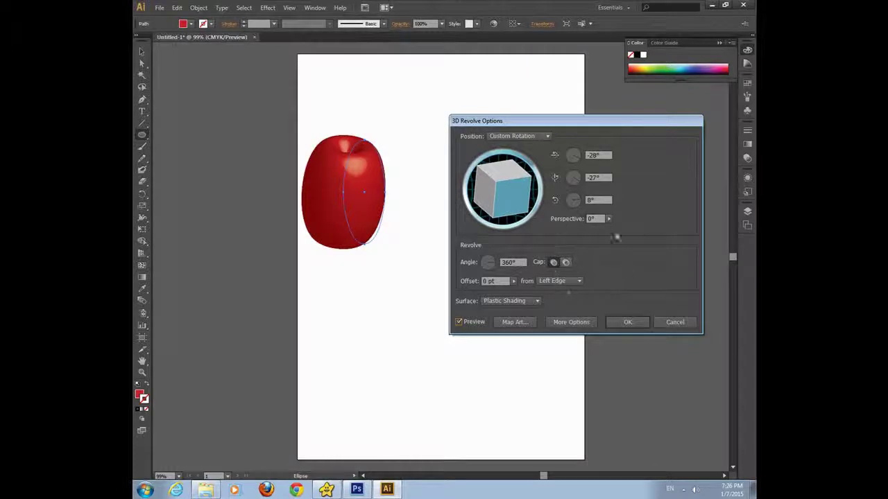
pyautogui.click(621, 323)
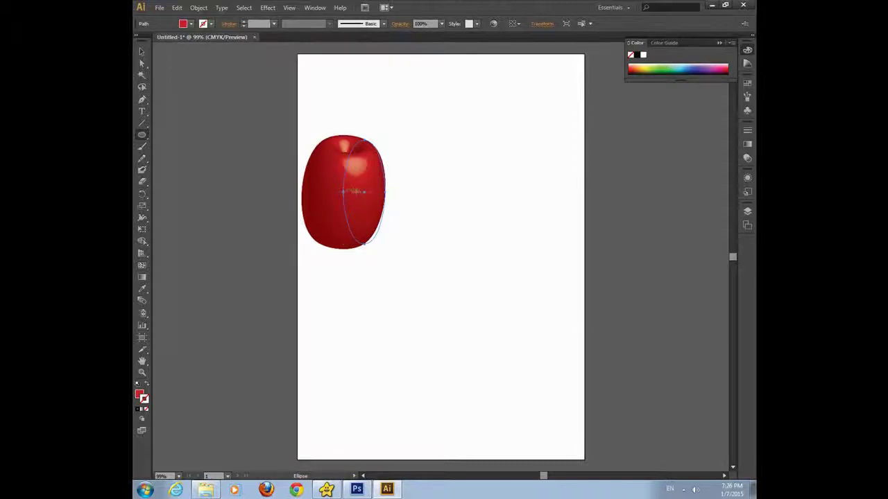
# Widen the red apple's profile and move the apple right and down on the page
pyautogui.press('v')
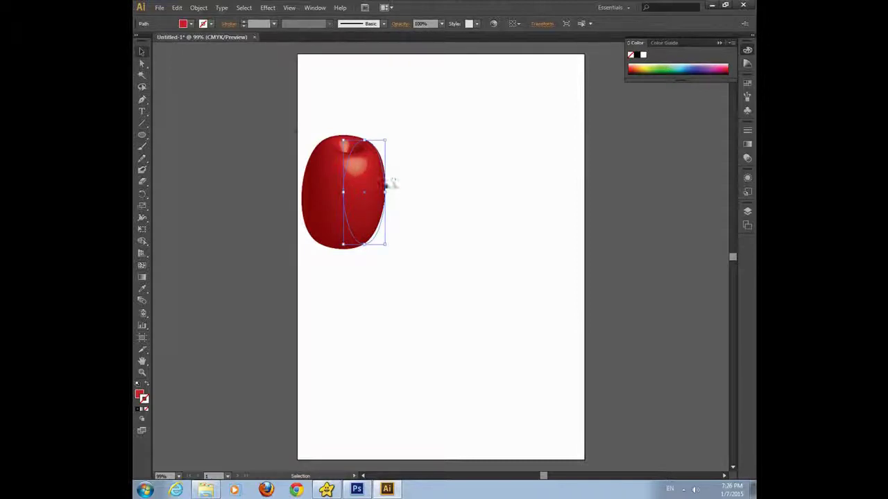
pyautogui.moveTo(385, 192); pyautogui.dragTo(408, 196)
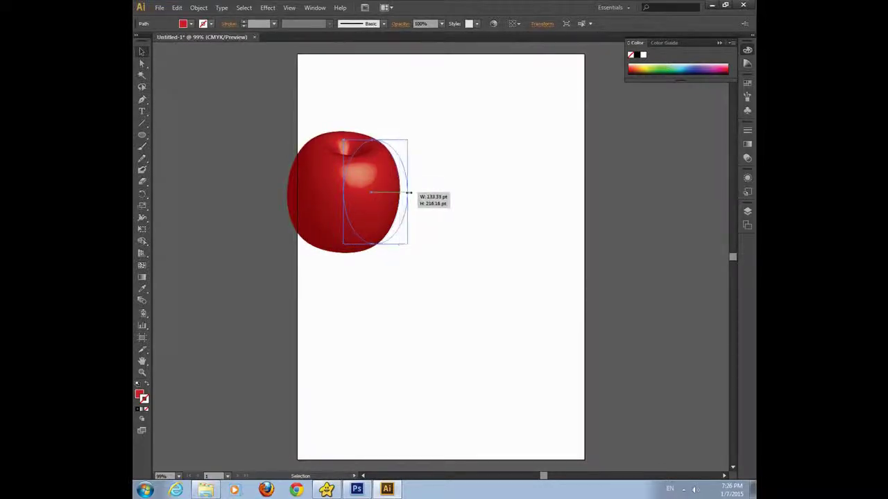
pyautogui.click(411, 140)
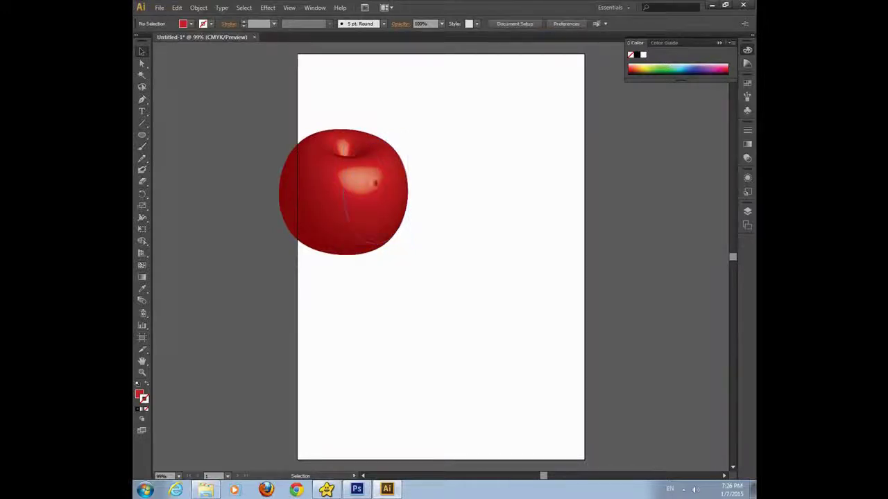
pyautogui.moveTo(368, 186); pyautogui.dragTo(409, 212)
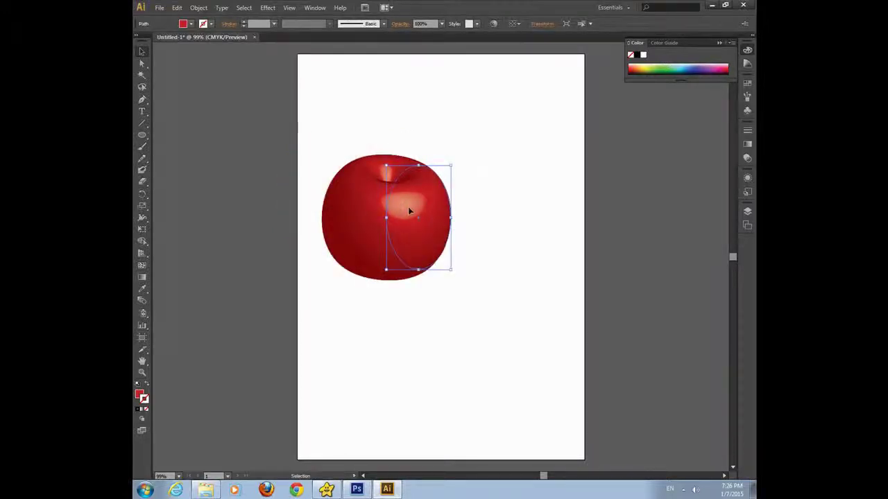
pyautogui.click(448, 304)
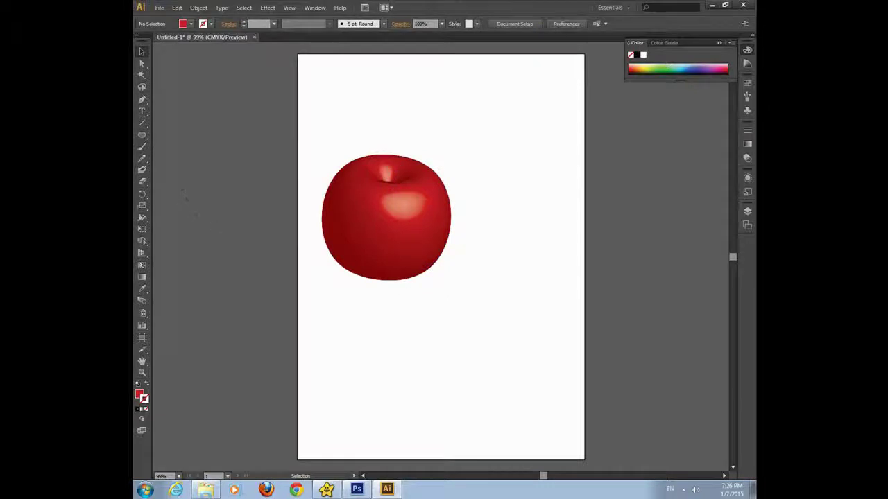
pyautogui.click(142, 135)
# Draw an oval right of the red apple and fill it dark green
pyautogui.moveTo(467, 203); pyautogui.dragTo(539, 281)
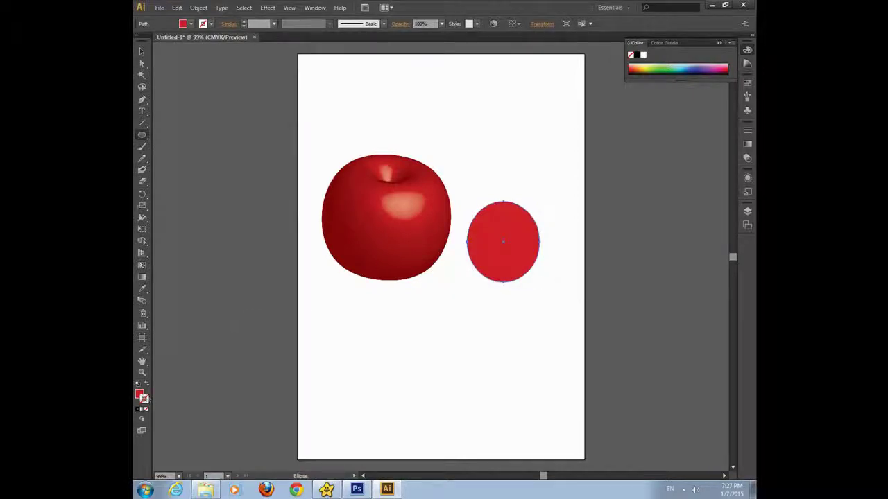
pyautogui.doubleClick(140, 394)
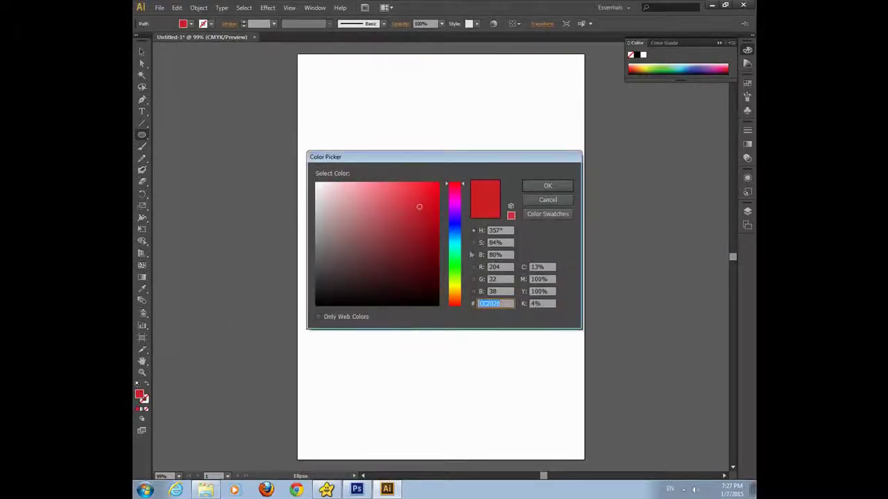
pyautogui.click(457, 273)
pyautogui.moveTo(436, 251)
pyautogui.mouseDown()
pyautogui.moveTo(433, 238)
pyautogui.moveTo(424, 245)
pyautogui.mouseUp()
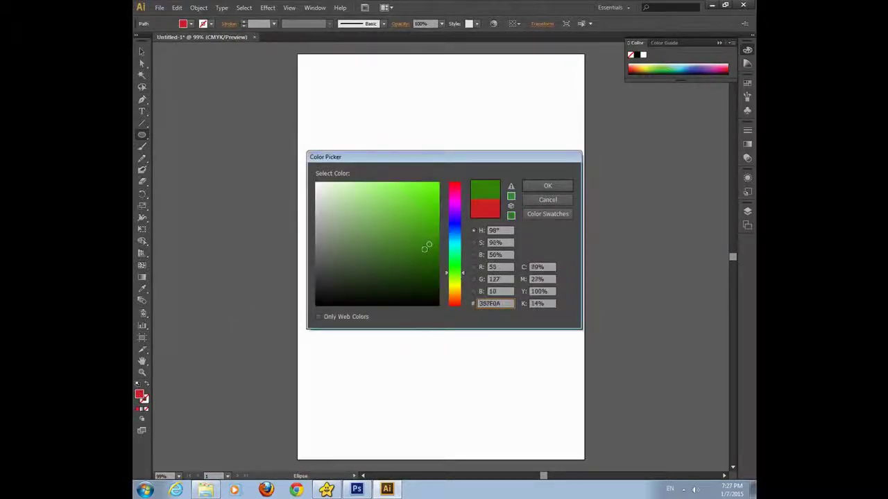
pyautogui.click(545, 187)
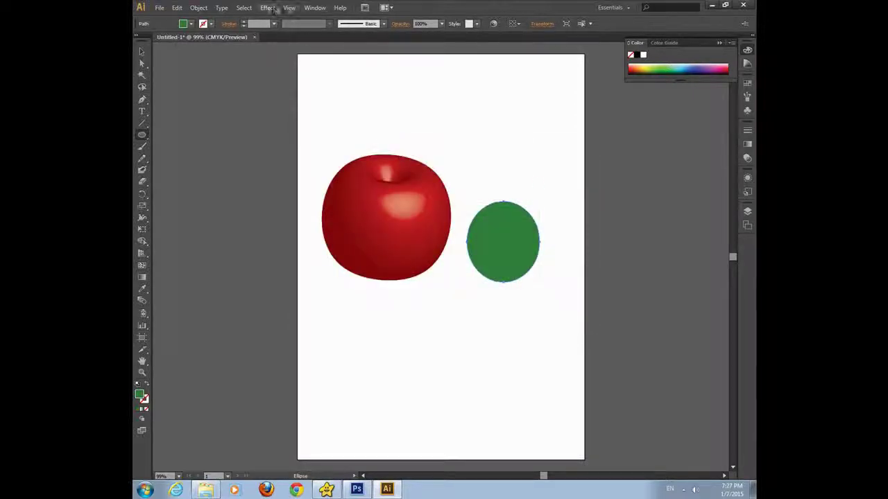
# Revolve the green oval into a 3D apple with a slightly adjusted rotation
pyautogui.click(267, 8)
pyautogui.moveTo(312, 63)
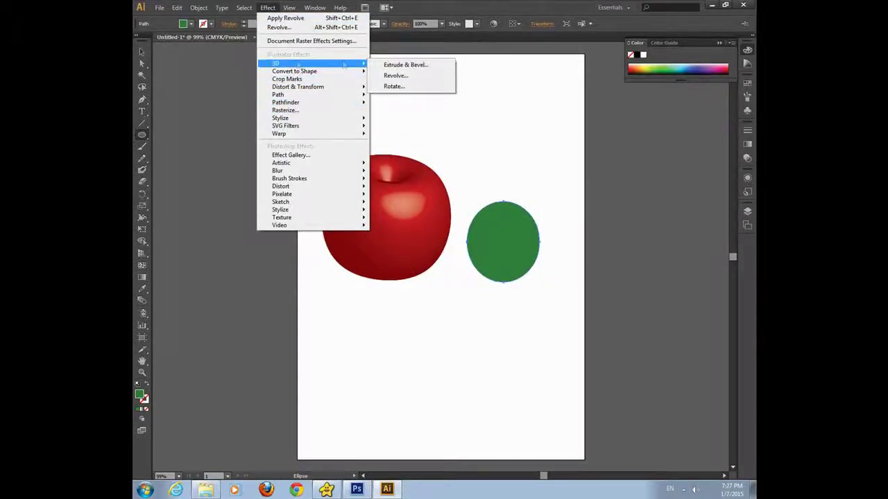
pyautogui.click(401, 76)
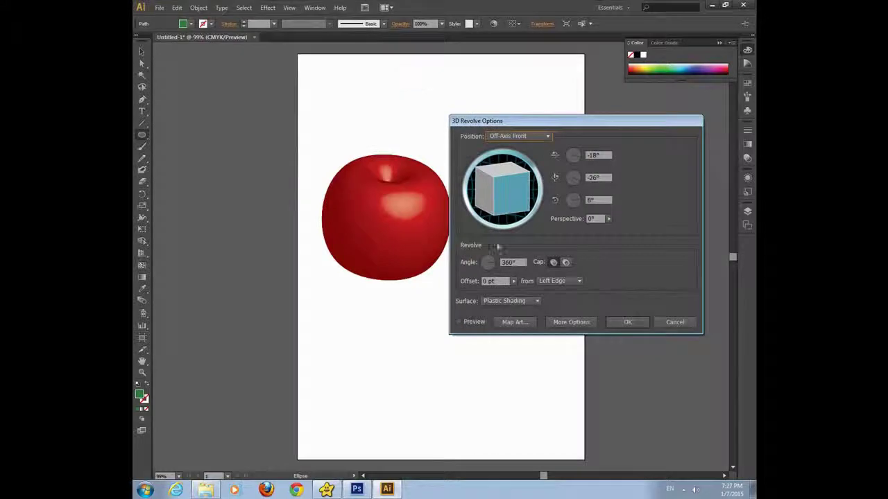
pyautogui.click(462, 322)
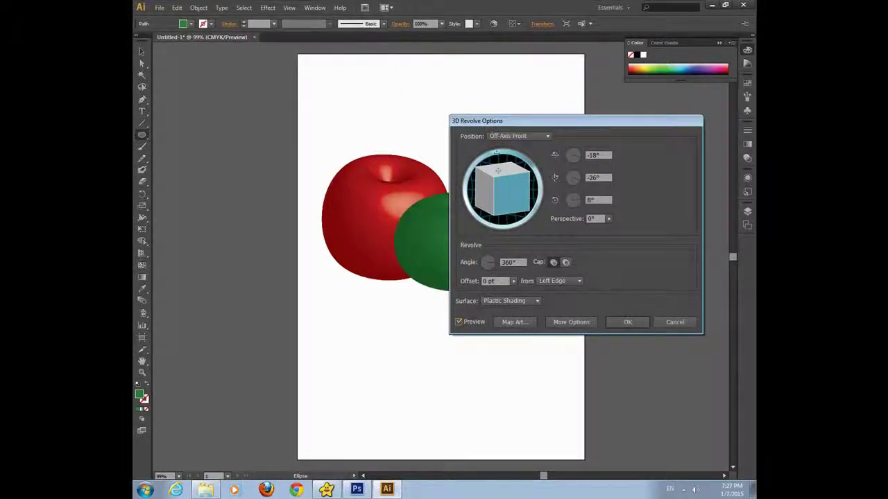
pyautogui.moveTo(496, 121)
pyautogui.mouseDown()
pyautogui.moveTo(239, 149)
pyautogui.moveTo(237, 116)
pyautogui.mouseUp()
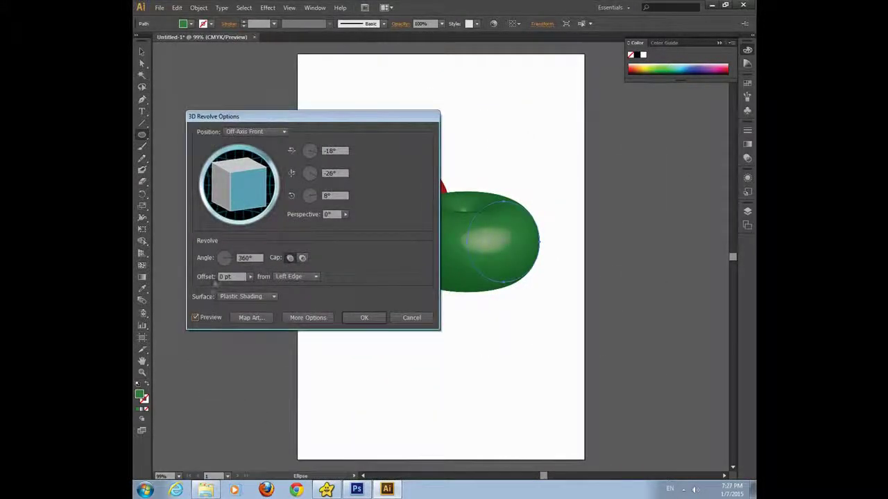
pyautogui.moveTo(239, 170)
pyautogui.mouseDown()
pyautogui.moveTo(237, 199)
pyautogui.moveTo(252, 185)
pyautogui.mouseUp()
pyautogui.click(359, 318)
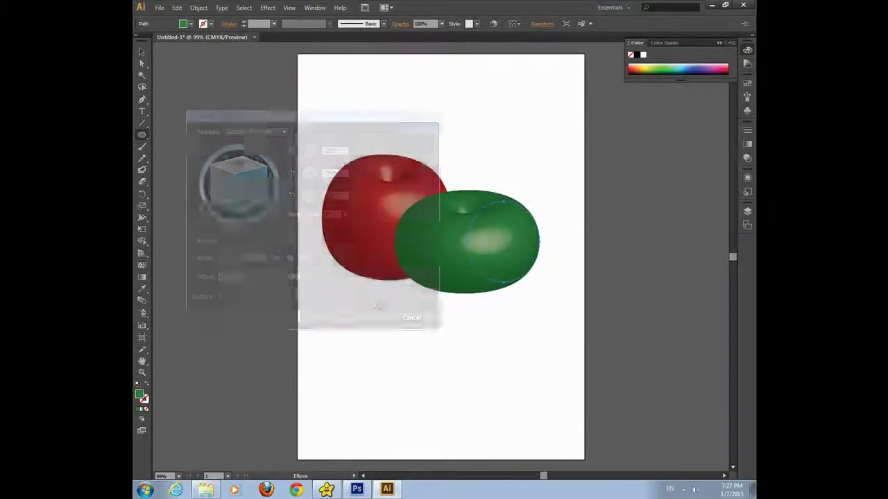
pyautogui.click(141, 51)
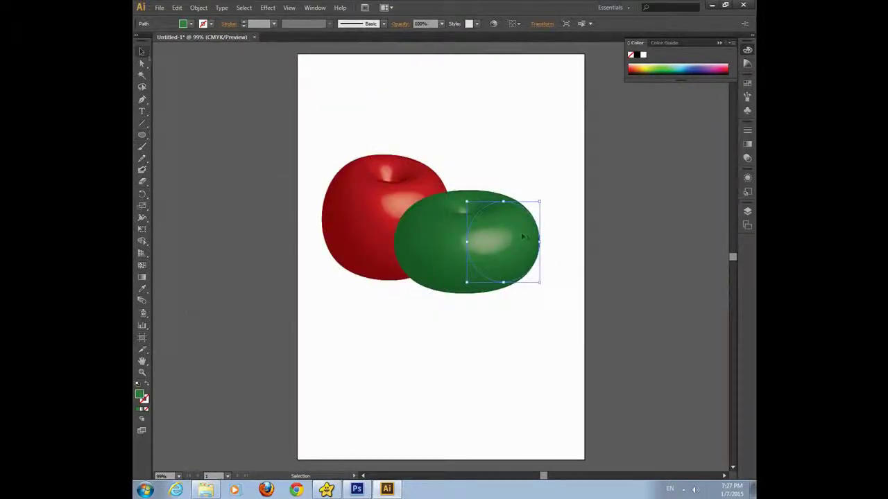
# Shrink and narrow the green apple's profile shape
pyautogui.moveTo(539, 242); pyautogui.dragTo(531, 246)
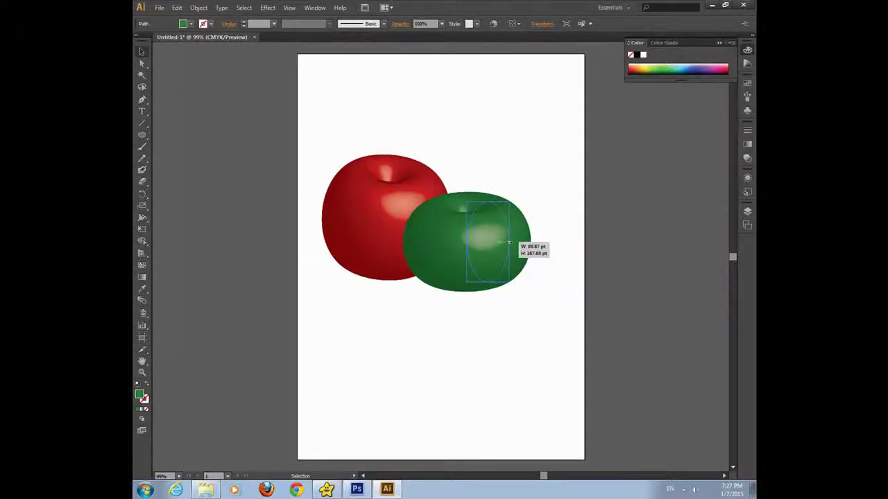
pyautogui.moveTo(532, 243); pyautogui.dragTo(510, 244)
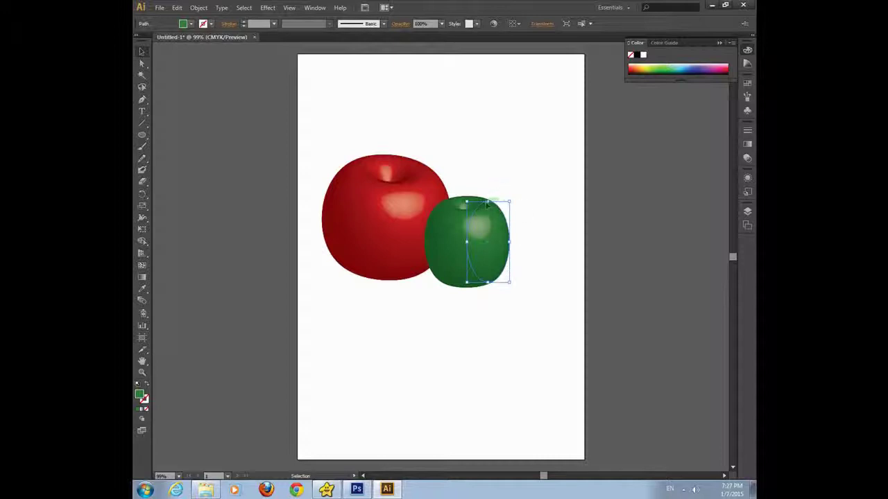
pyautogui.moveTo(510, 202)
pyautogui.mouseDown()
pyautogui.moveTo(487, 208)
pyautogui.moveTo(504, 213)
pyautogui.mouseUp()
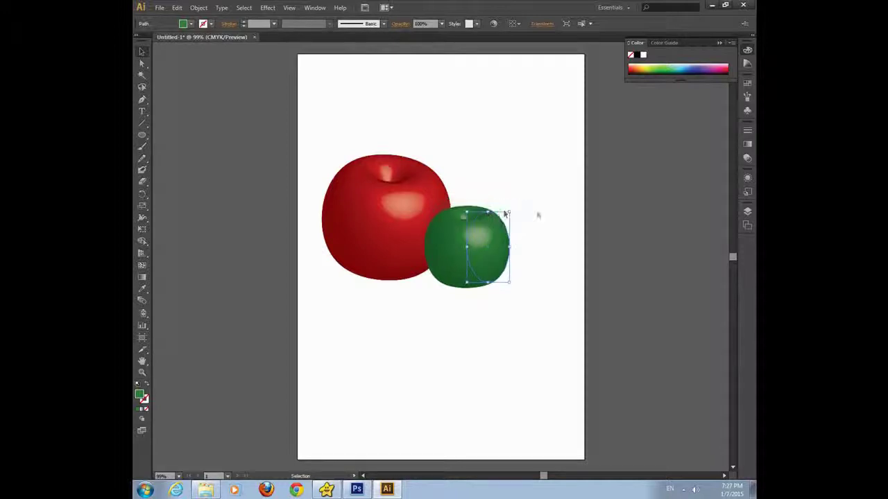
pyautogui.click(548, 215)
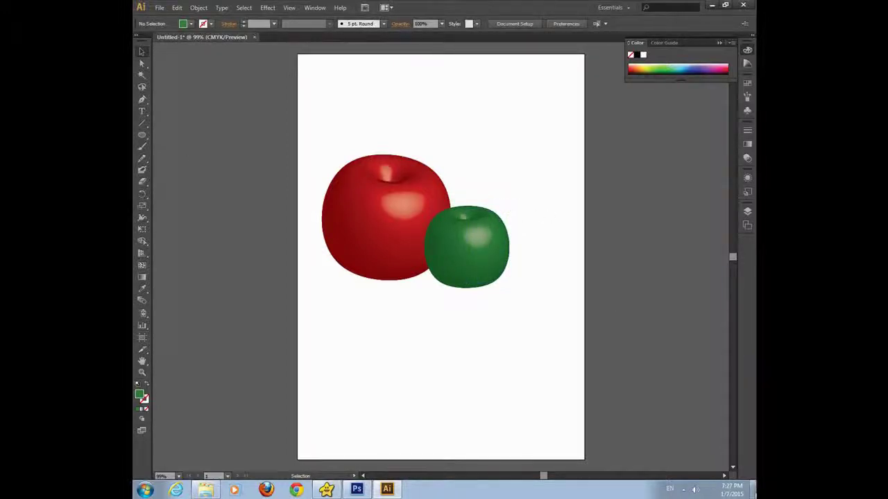
# Recolour the green apple to the lighter green #55BA13
pyautogui.click(488, 250)
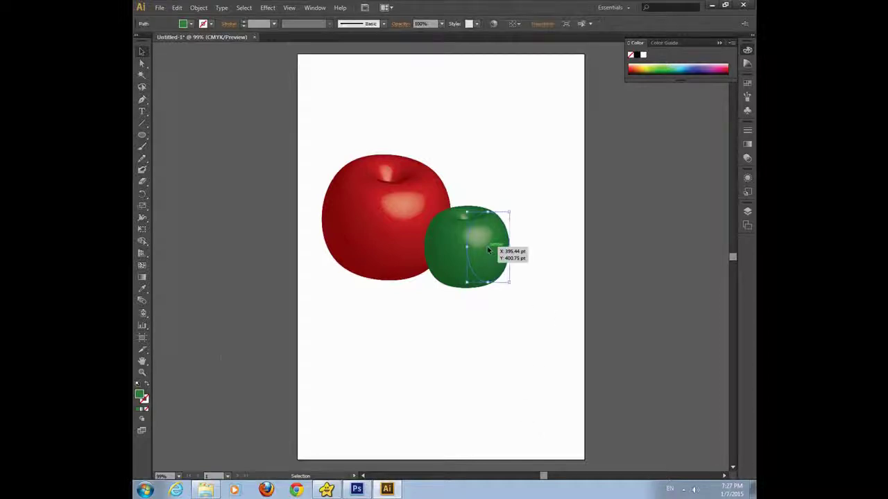
pyautogui.doubleClick(140, 395)
pyautogui.click(426, 216)
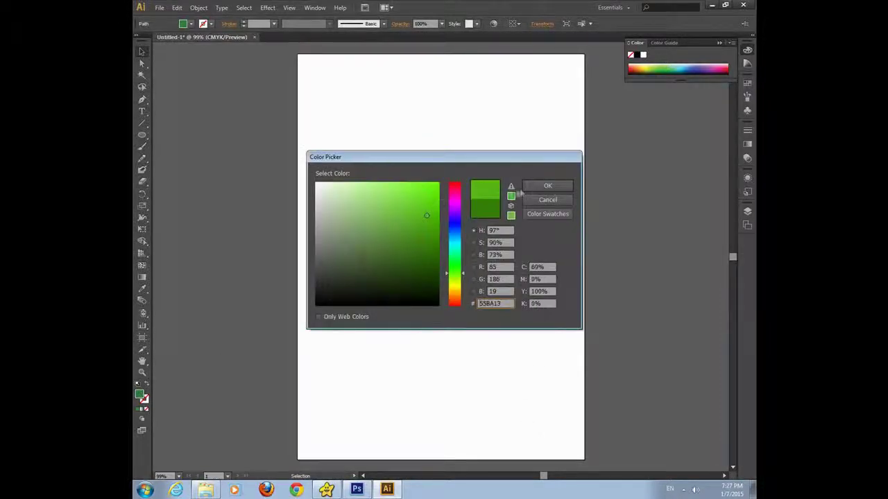
pyautogui.click(544, 186)
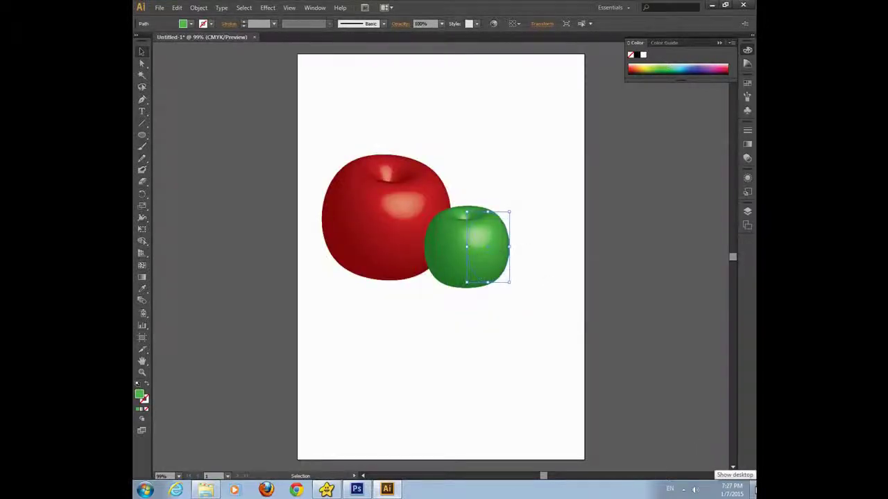
pyautogui.click(754, 489)
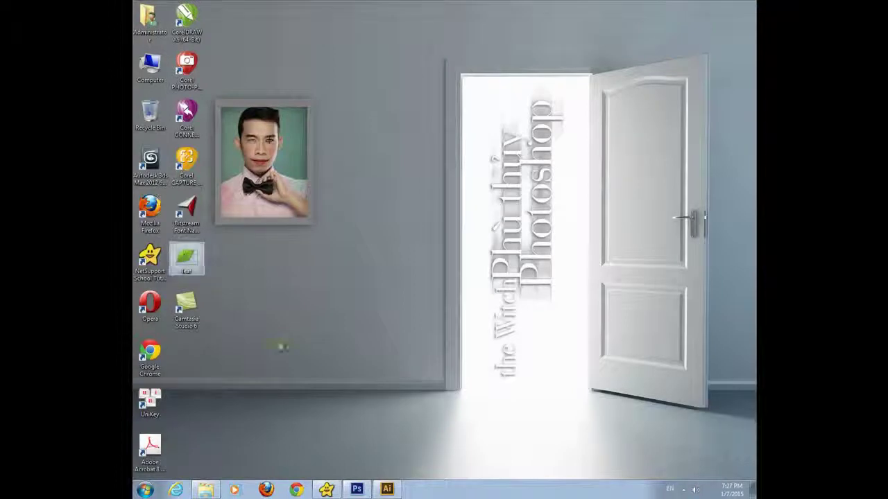
# Drag leaf.png onto the artboard, then rotate, move and scale it onto the red apple's top
pyautogui.moveTo(281, 347); pyautogui.dragTo(453, 207)
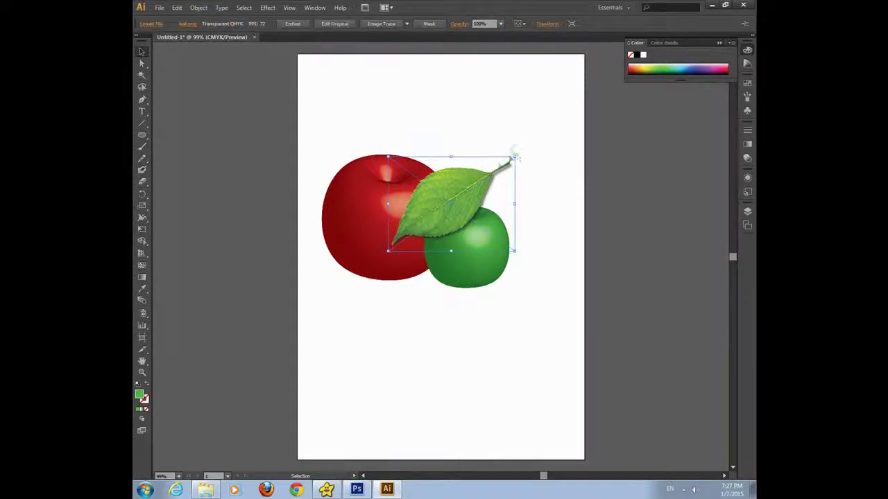
pyautogui.moveTo(514, 152); pyautogui.dragTo(519, 158)
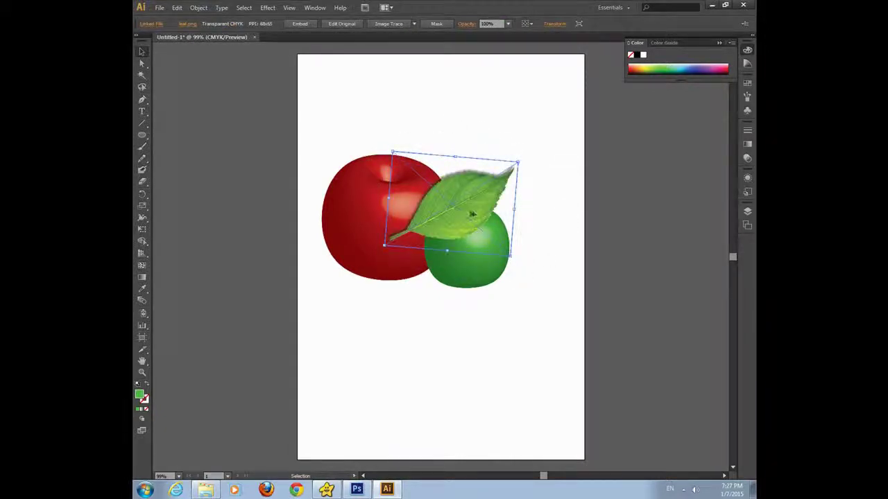
pyautogui.moveTo(471, 214); pyautogui.dragTo(442, 159)
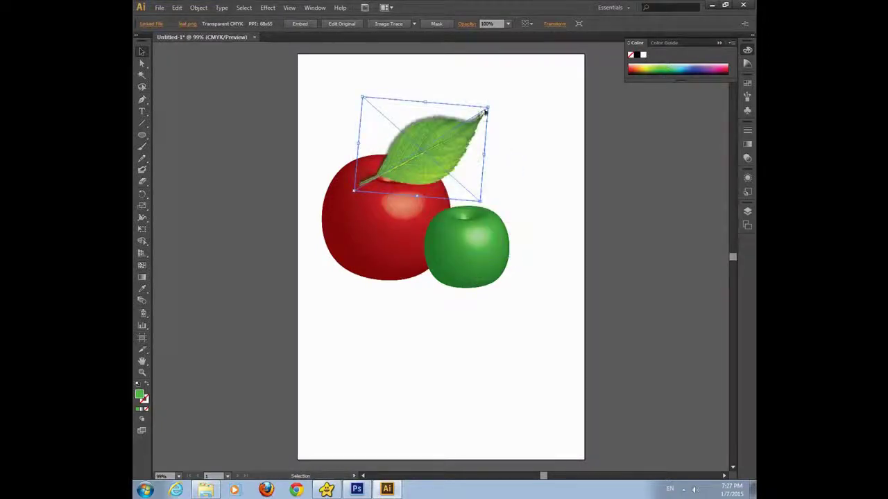
pyautogui.moveTo(486, 110)
pyautogui.mouseDown()
pyautogui.moveTo(430, 148)
pyautogui.moveTo(441, 152)
pyautogui.moveTo(414, 171)
pyautogui.mouseUp()
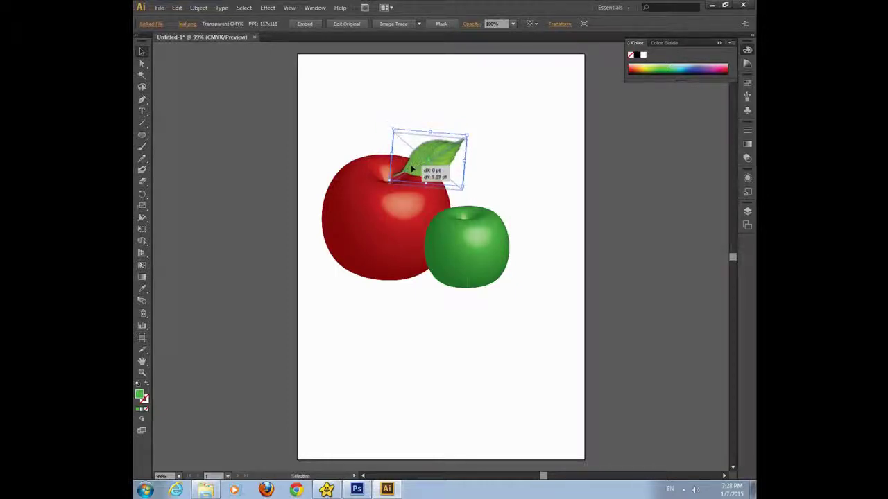
pyautogui.click(627, 333)
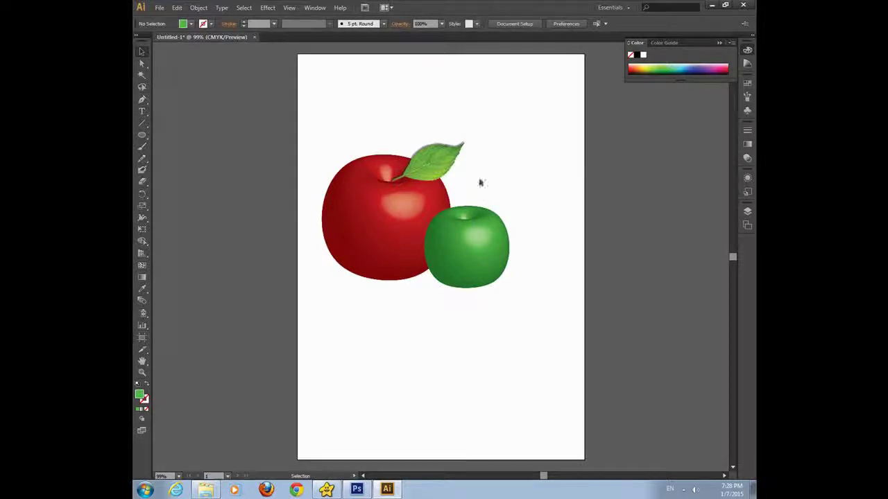
pyautogui.click(432, 162)
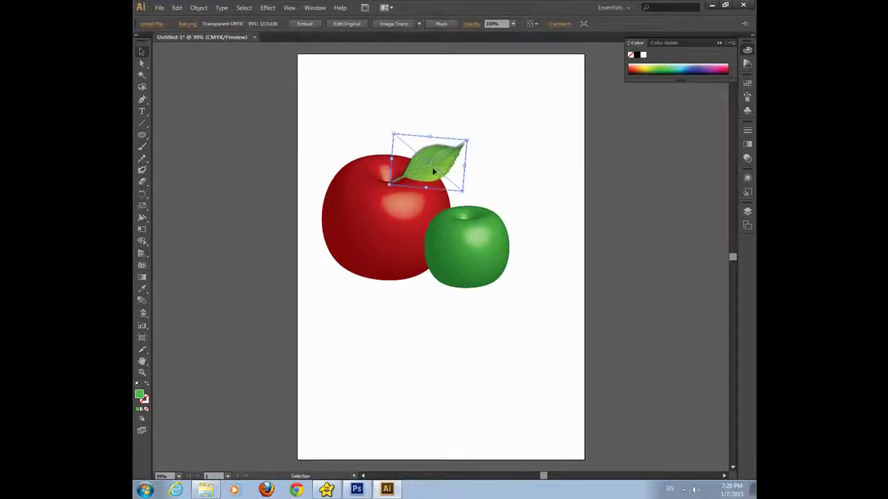
pyautogui.click(630, 248)
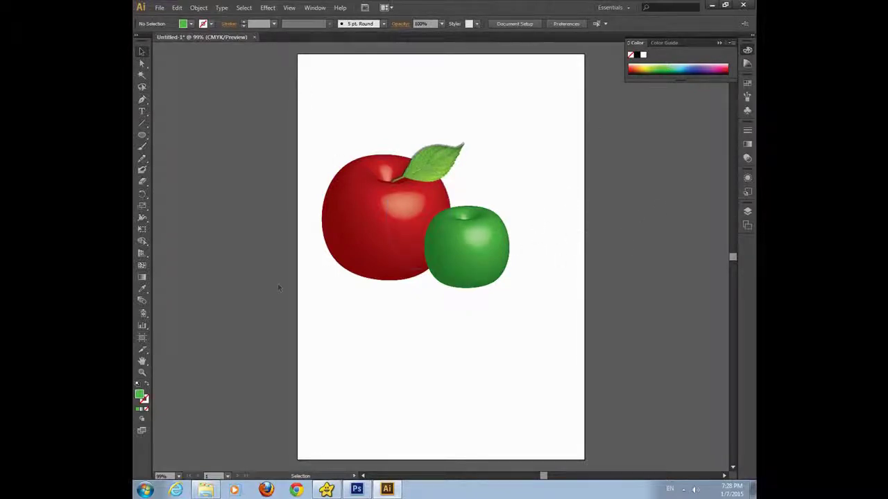
# Draw a closed, curved half-vase profile with the Pen tool right of the apples
pyautogui.click(142, 99)
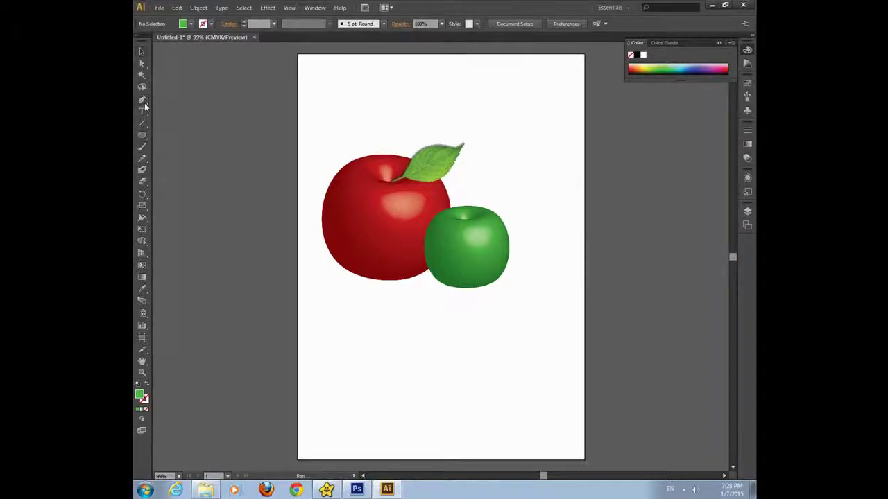
pyautogui.click(525, 123)
pyautogui.click(572, 124)
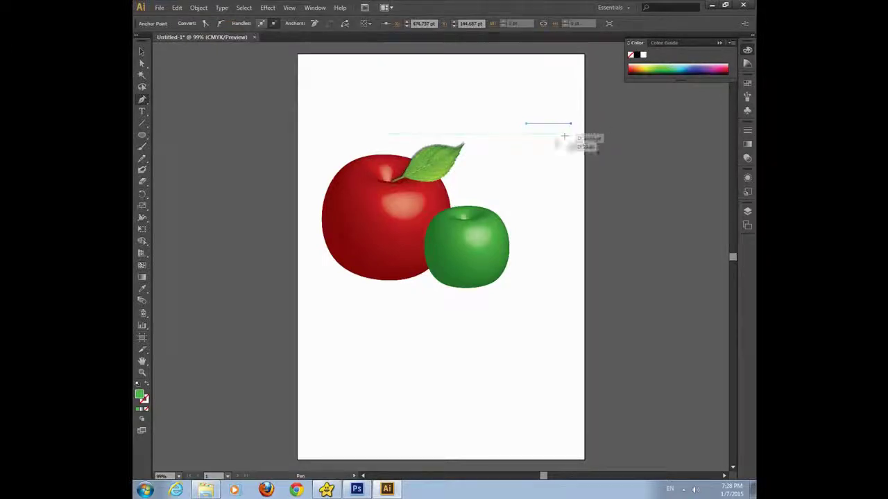
pyautogui.click(539, 220)
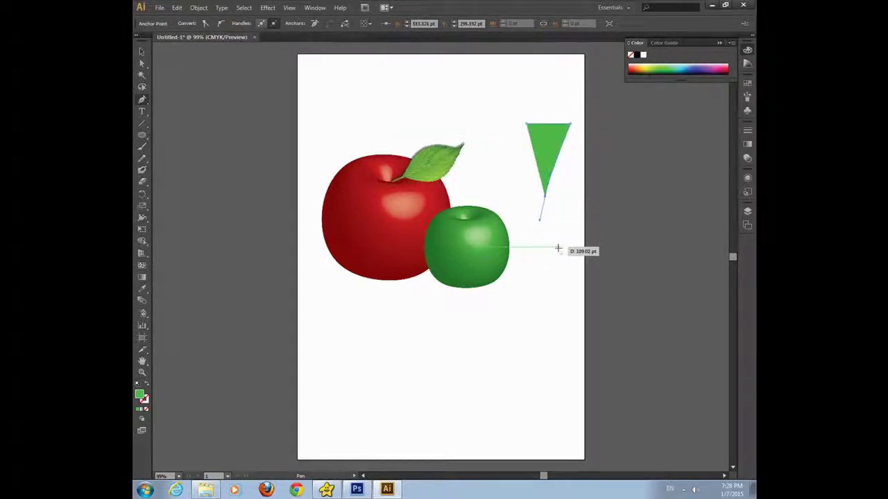
pyautogui.moveTo(557, 247)
pyautogui.mouseDown()
pyautogui.moveTo(576, 262)
pyautogui.moveTo(534, 270)
pyautogui.mouseUp()
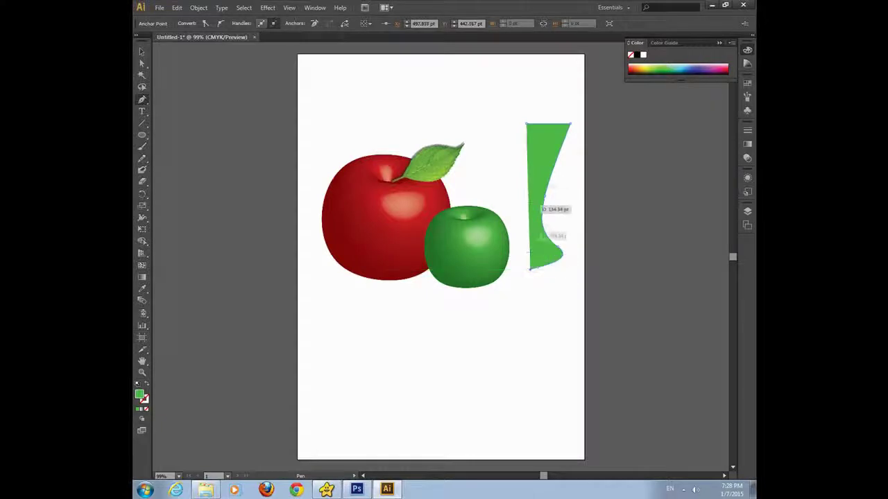
pyautogui.click(526, 125)
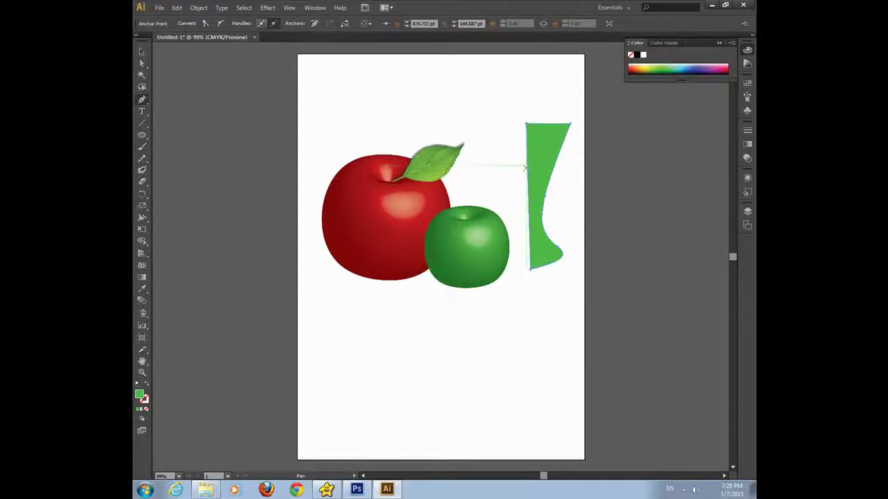
# Change the vase profile's fill from green to teal
pyautogui.doubleClick(140, 395)
pyautogui.click(449, 242)
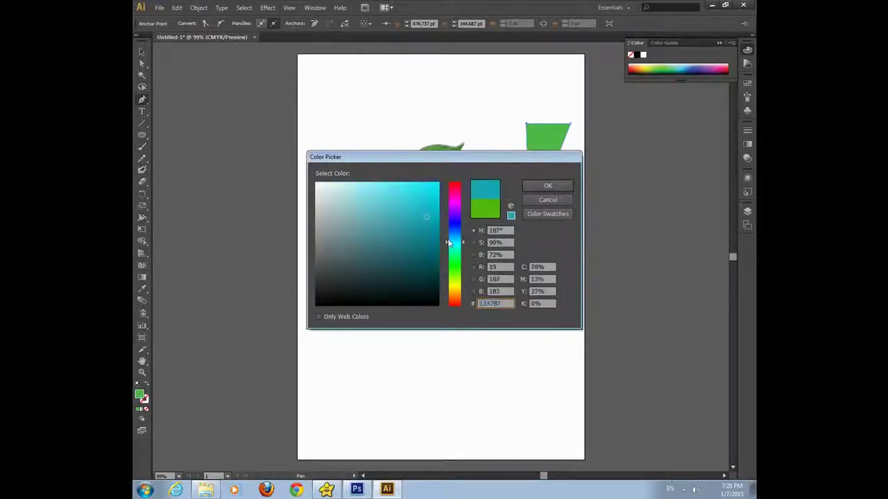
pyautogui.click(547, 185)
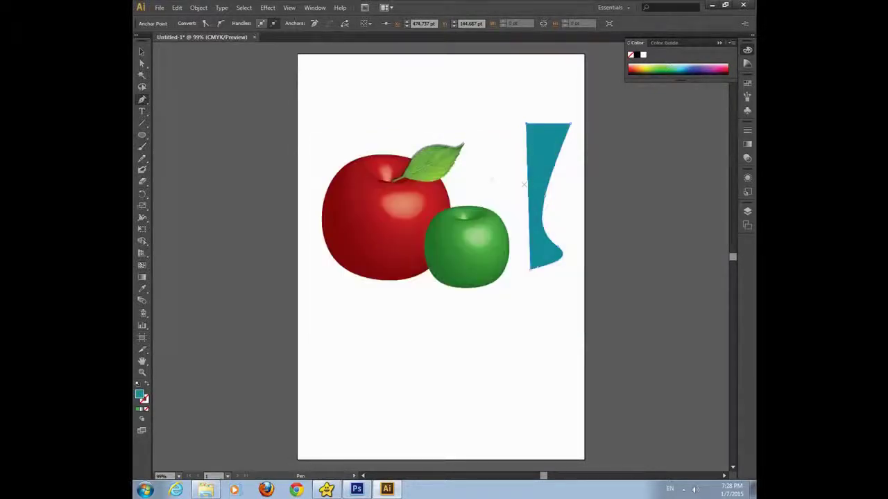
# Revolve the teal profile 360° with Plastic Shading, fine-tuning the vase's rotation angles
pyautogui.click(267, 8)
pyautogui.moveTo(275, 63)
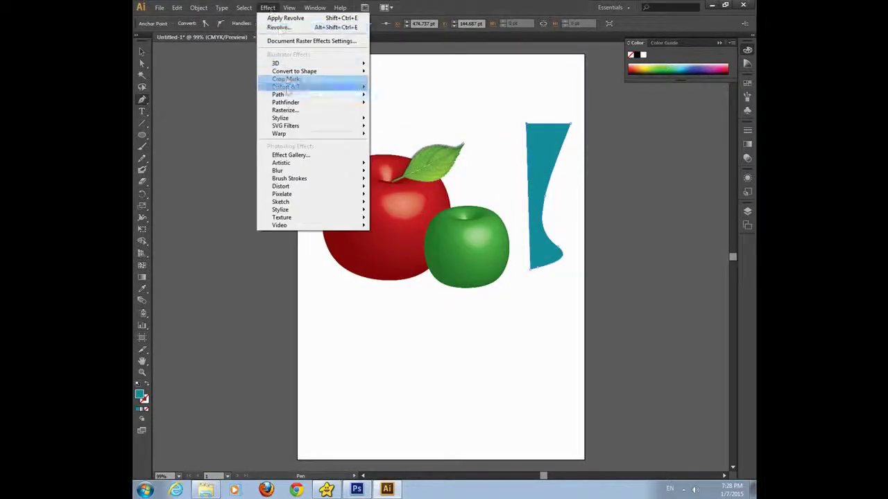
pyautogui.click(410, 77)
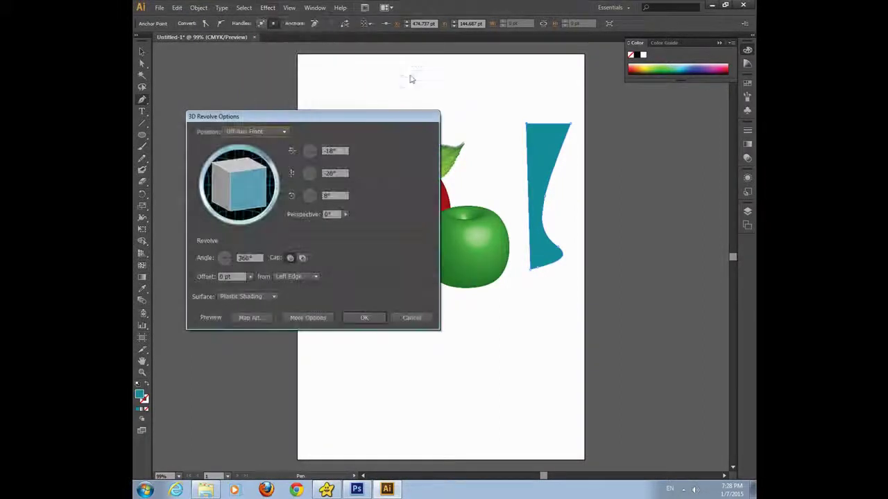
pyautogui.click(194, 318)
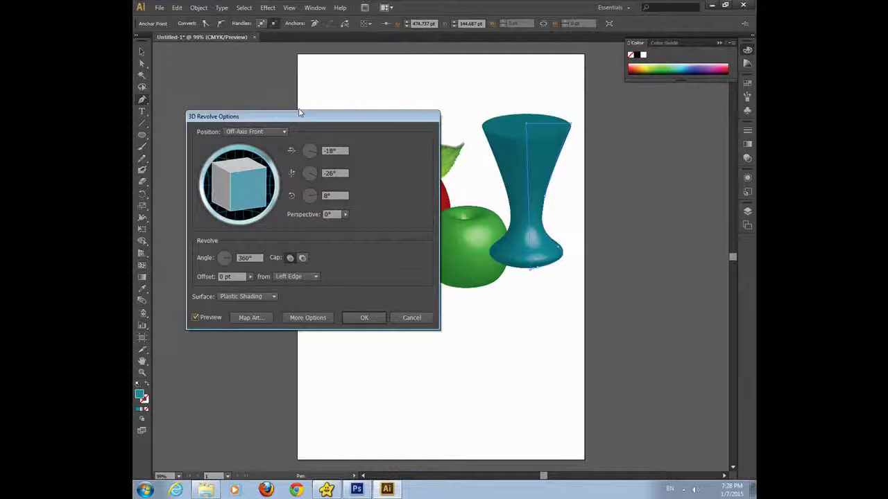
pyautogui.moveTo(244, 176)
pyautogui.mouseDown()
pyautogui.moveTo(244, 168)
pyautogui.moveTo(250, 177)
pyautogui.mouseUp()
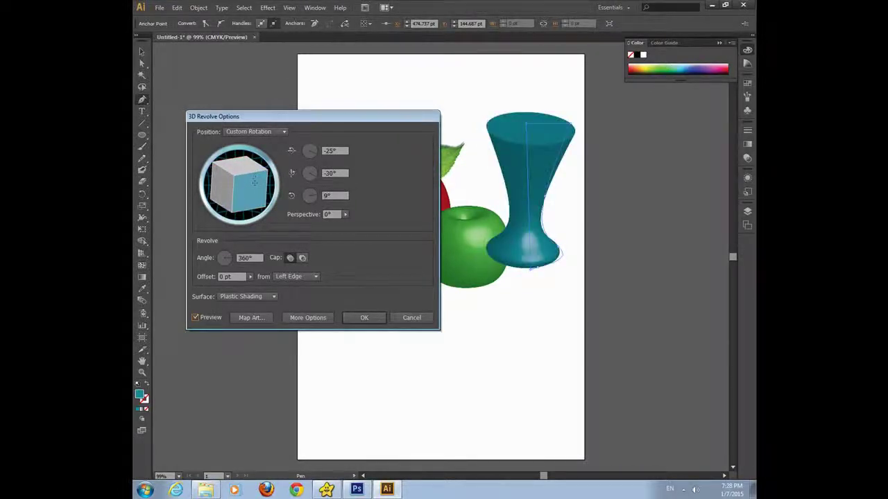
pyautogui.moveTo(250, 176); pyautogui.dragTo(247, 176)
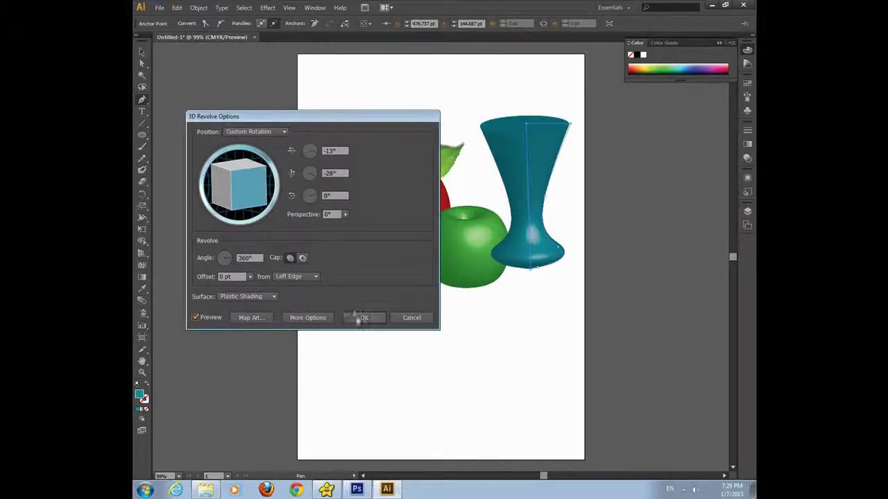
pyautogui.click(363, 317)
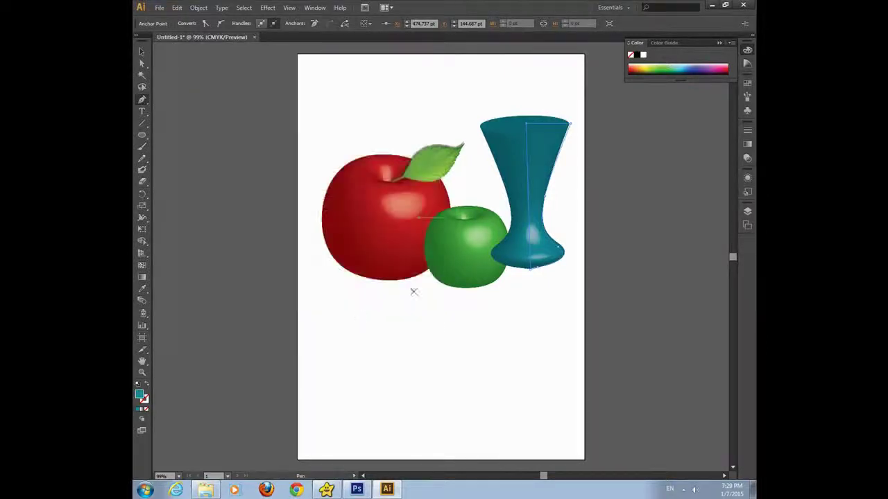
# Undo an accidental anchor deletion on the vase profile and nudge the vase slightly
pyautogui.click(548, 196)
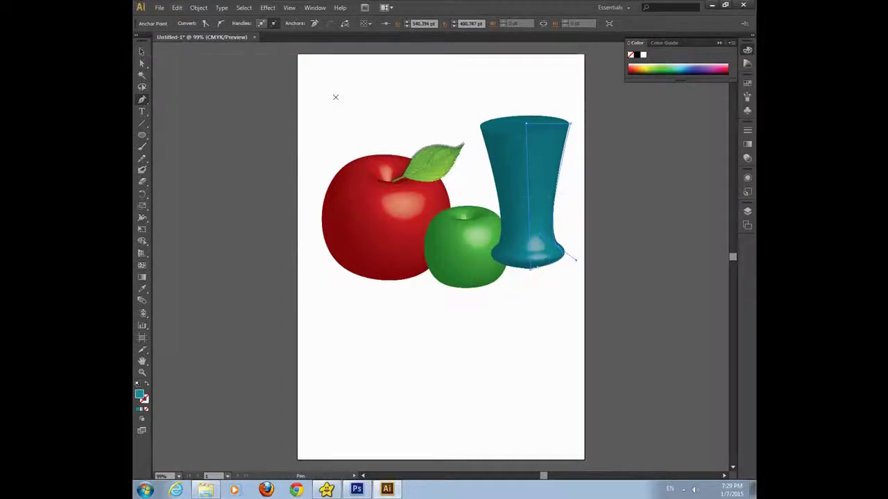
pyautogui.hotkey('ctrl', 'z')
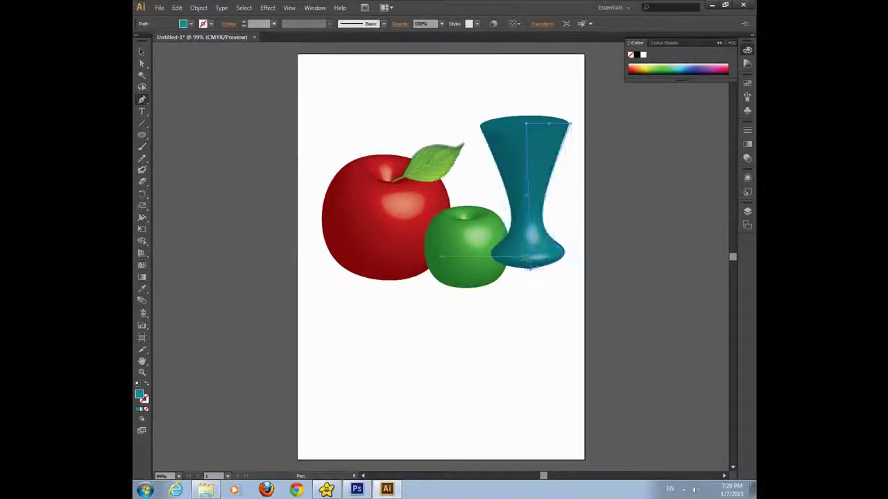
pyautogui.click(141, 51)
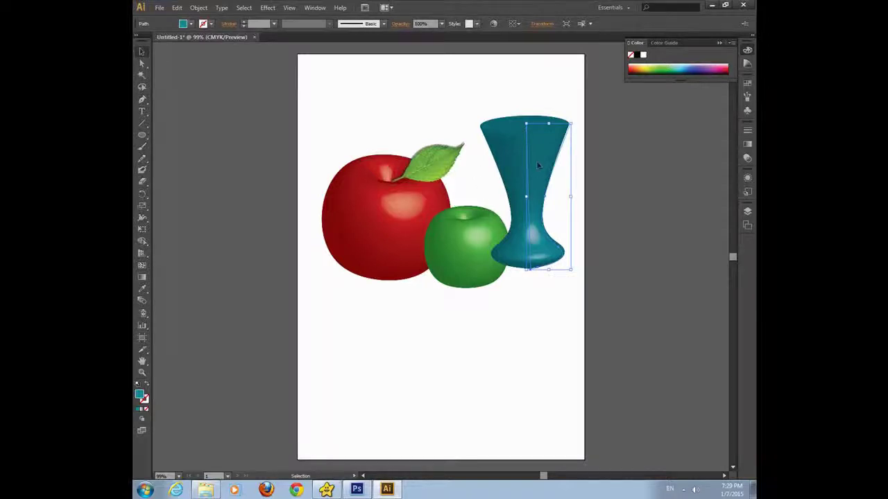
pyautogui.moveTo(537, 164); pyautogui.dragTo(536, 171)
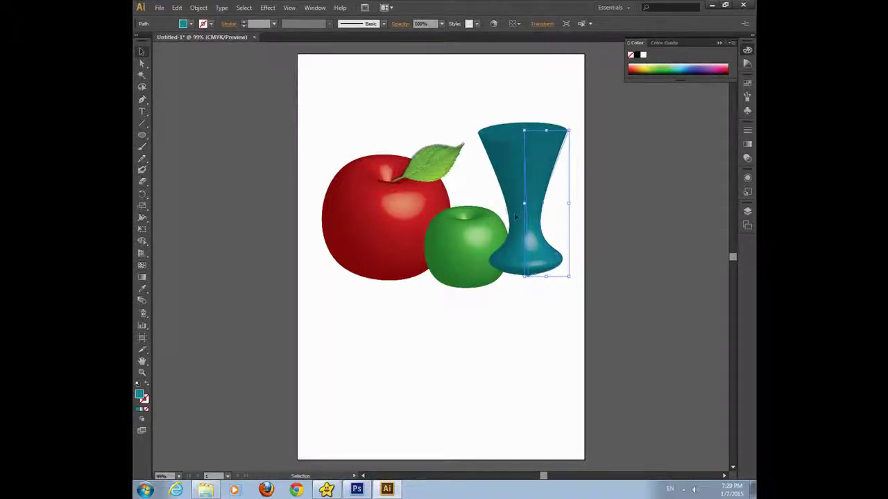
# Send the vase to the back and move it left behind the apples
pyautogui.rightClick(544, 163)
pyautogui.moveTo(572, 303)
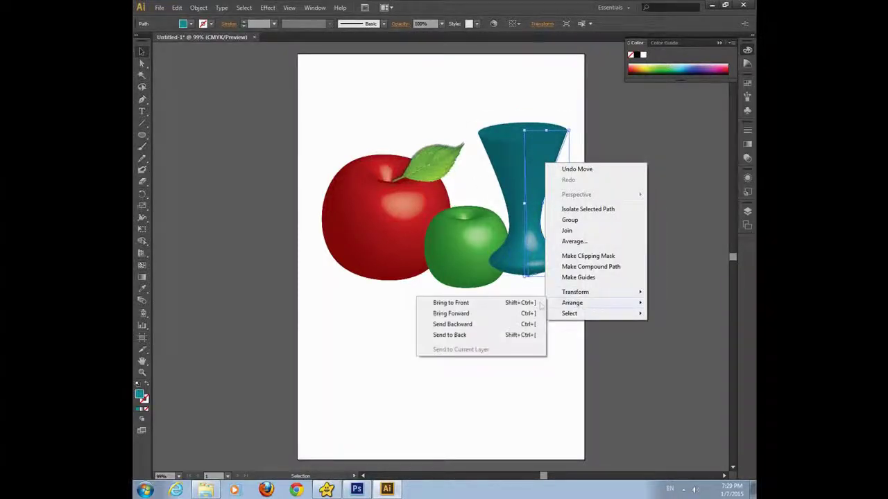
pyautogui.click(483, 315)
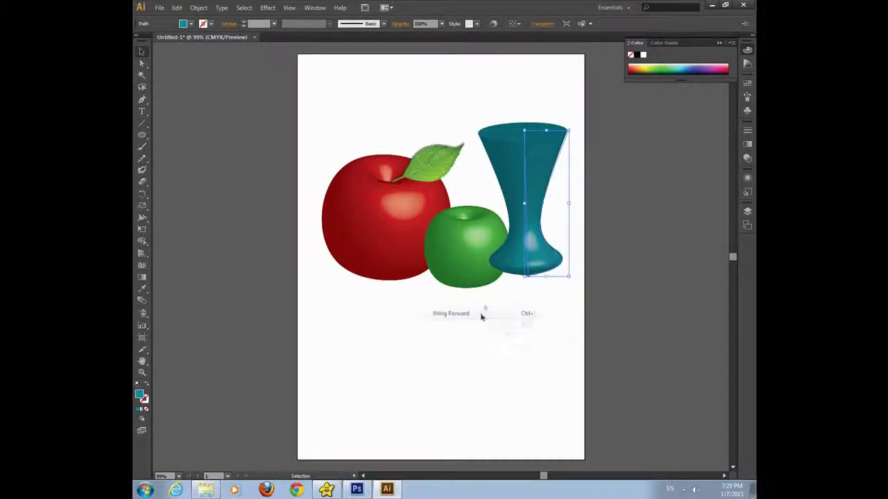
pyautogui.rightClick(550, 185)
pyautogui.moveTo(576, 325)
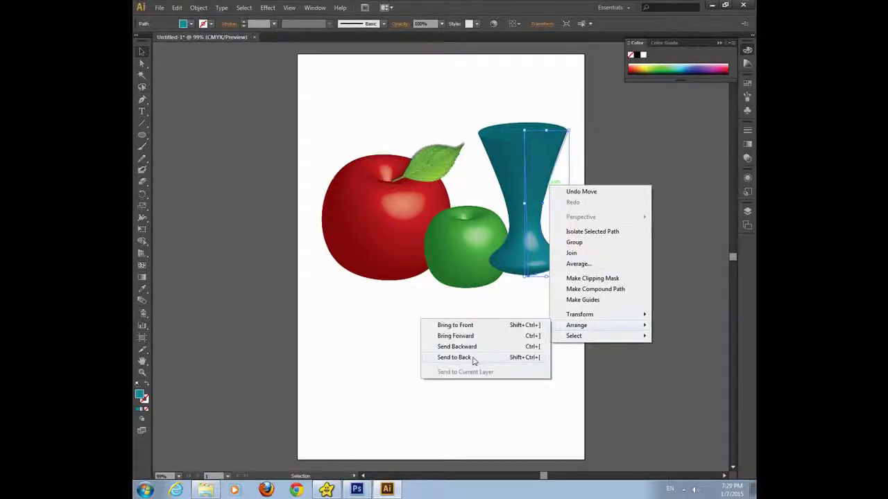
pyautogui.click(473, 357)
pyautogui.moveTo(514, 168); pyautogui.dragTo(484, 164)
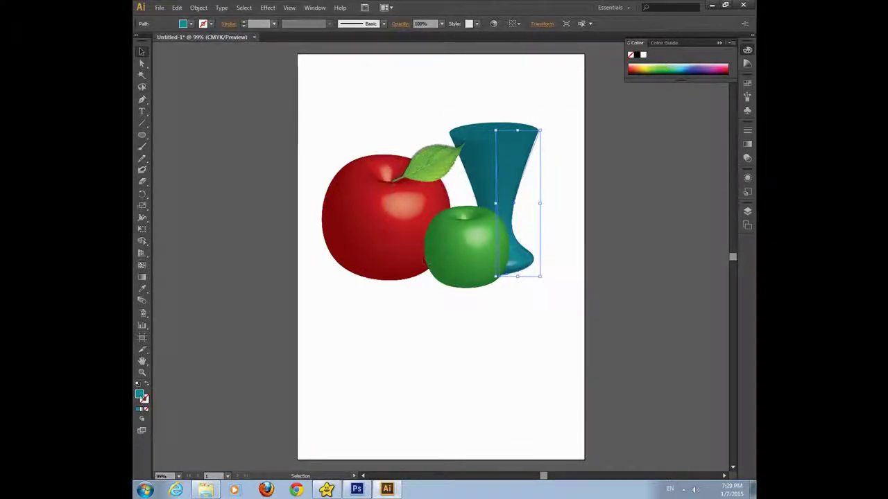
# Fill the vase pale grey-teal (95BFC1) and enlarge it upward and to the right
pyautogui.doubleClick(141, 396)
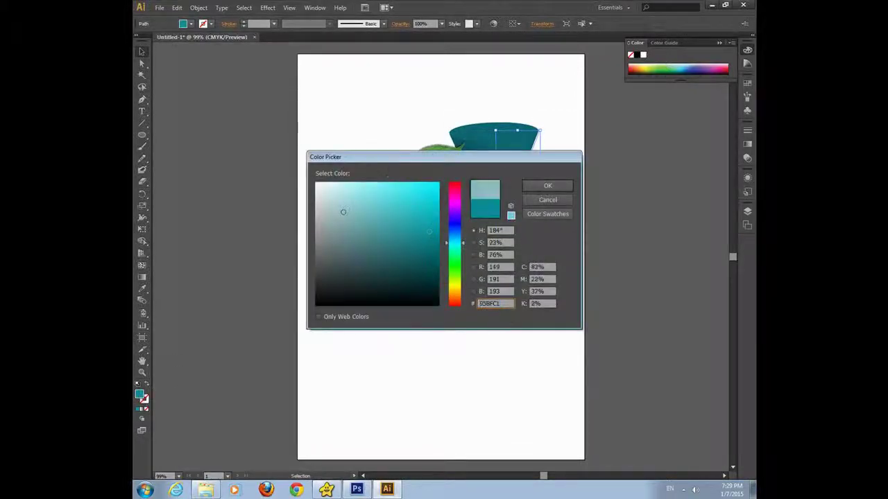
pyautogui.moveTo(402, 173); pyautogui.dragTo(402, 236)
pyautogui.click(553, 251)
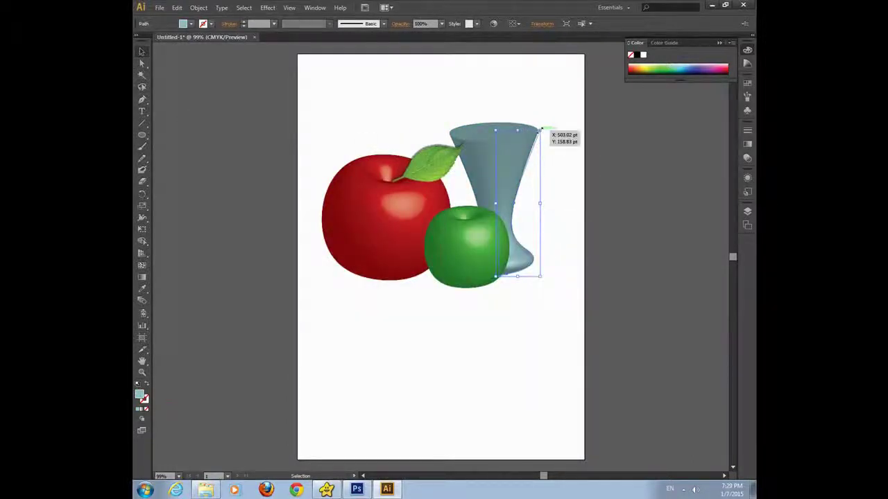
pyautogui.moveTo(537, 130)
pyautogui.mouseDown()
pyautogui.moveTo(576, 74)
pyautogui.moveTo(560, 82)
pyautogui.mouseUp()
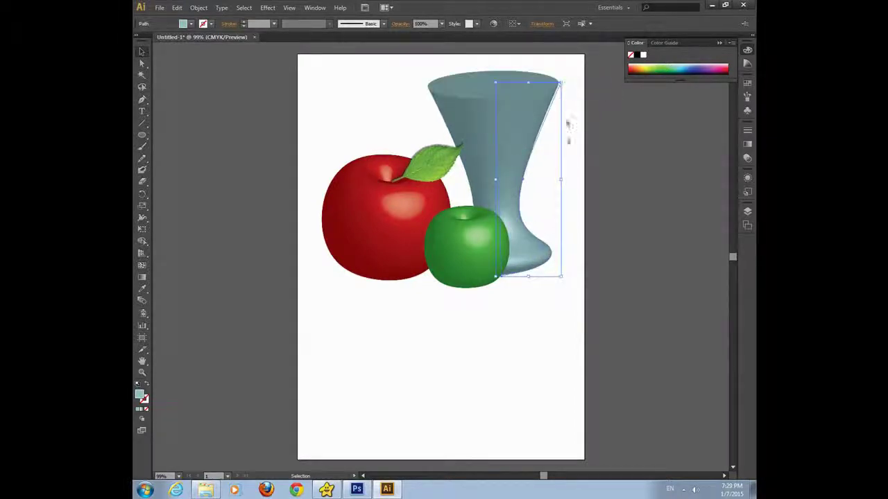
pyautogui.click(640, 230)
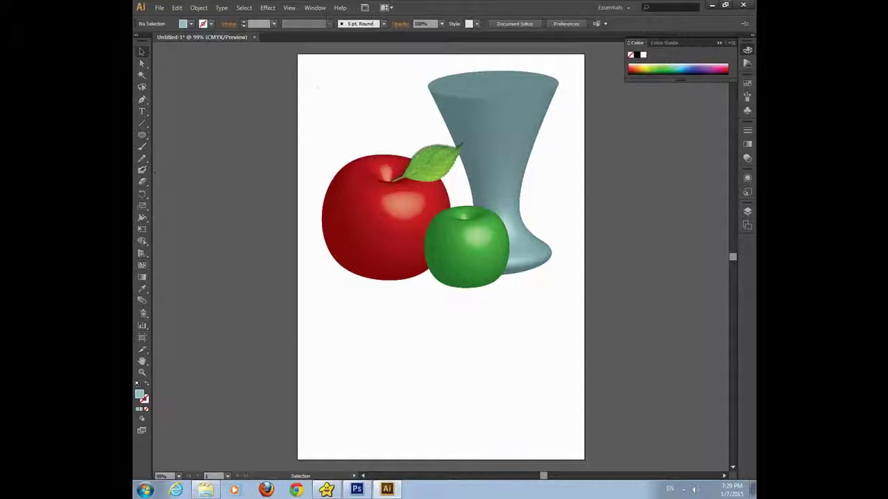
# Draw a flat ellipse below the fruit and fill it olive-gold (BFB995)
pyautogui.click(143, 136)
pyautogui.moveTo(385, 351)
pyautogui.mouseDown()
pyautogui.moveTo(586, 380)
pyautogui.moveTo(556, 377)
pyautogui.mouseUp()
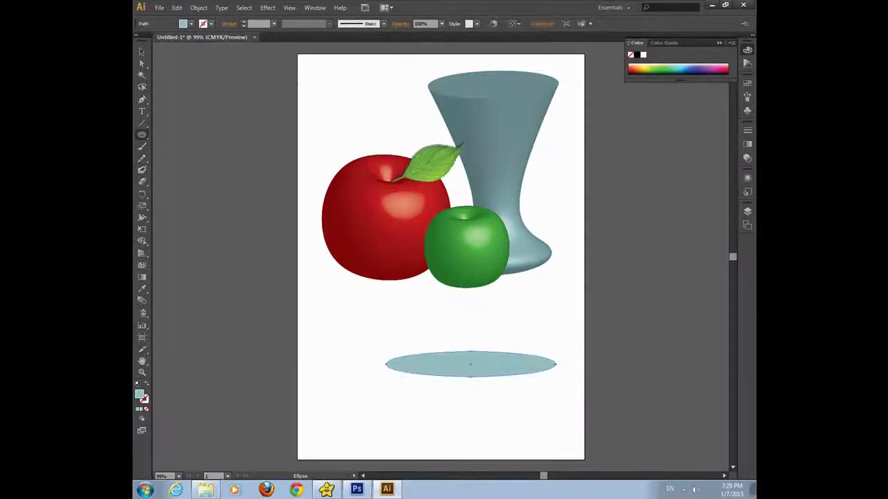
pyautogui.doubleClick(140, 396)
pyautogui.moveTo(451, 355); pyautogui.dragTo(455, 349)
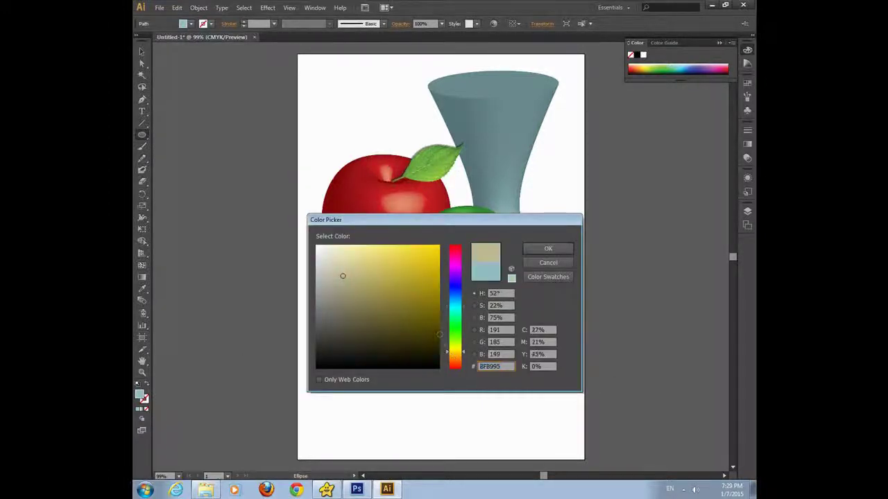
pyautogui.click(434, 281)
pyautogui.click(537, 248)
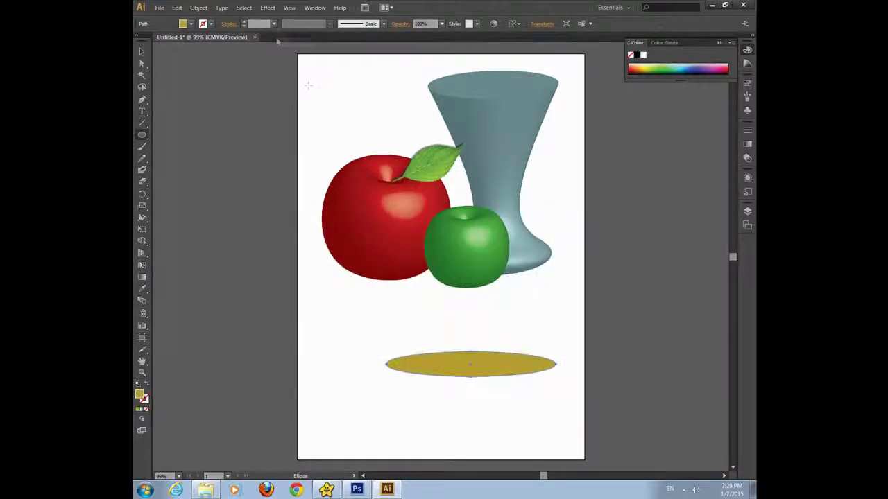
# Apply Effect > 3D > Revolve to the ellipse with Preview on
pyautogui.click(268, 8)
pyautogui.moveTo(284, 63)
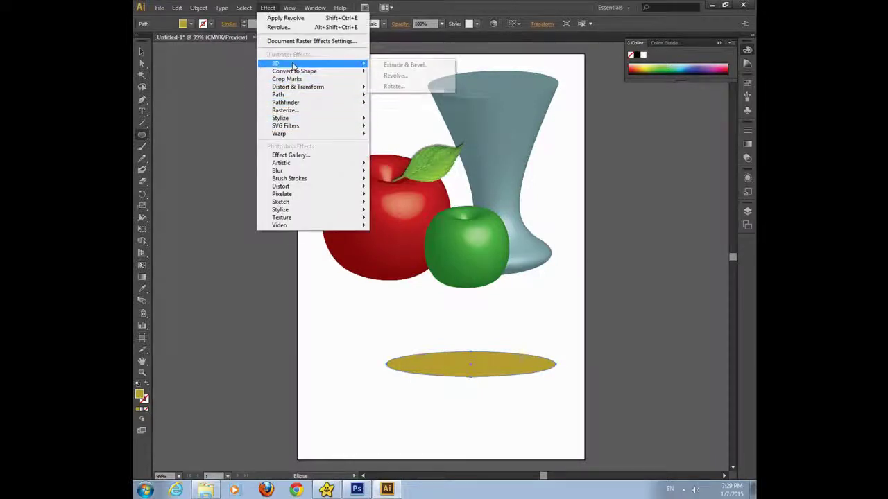
pyautogui.click(395, 74)
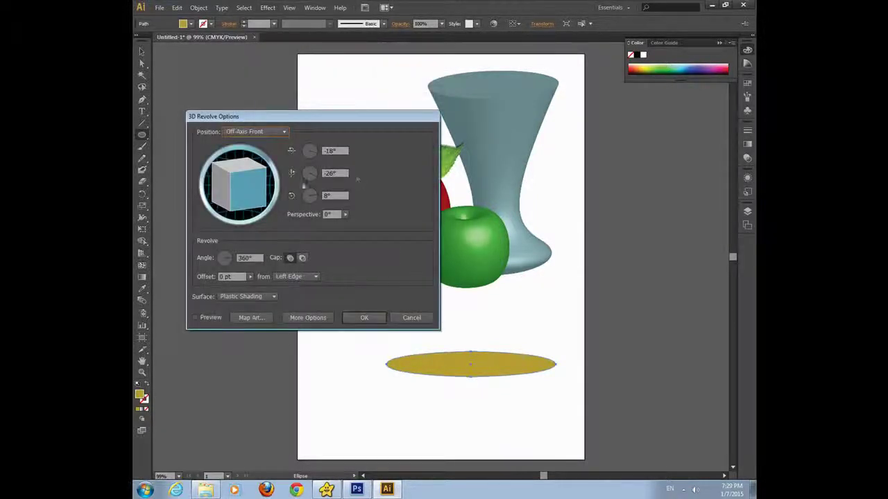
pyautogui.click(212, 317)
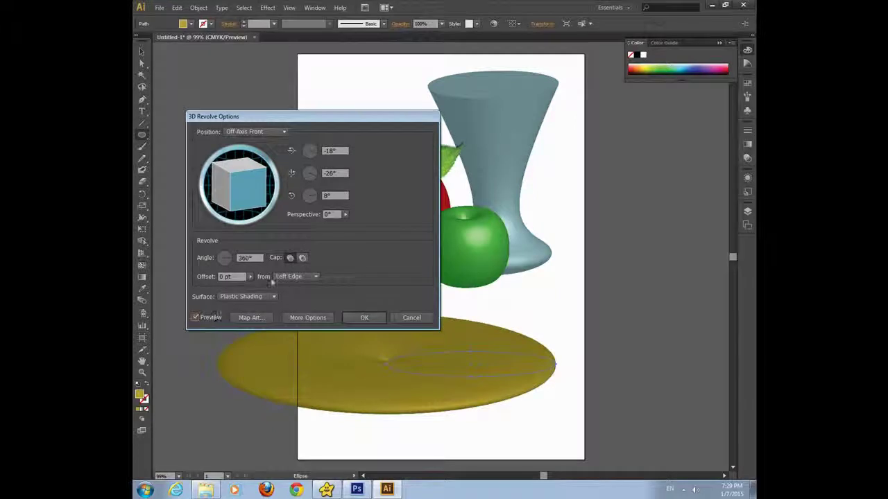
pyautogui.click(363, 318)
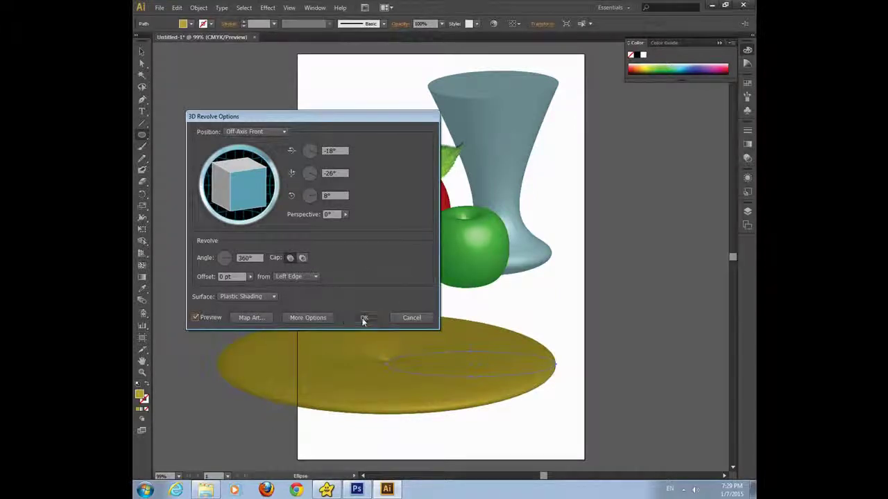
# Move the 3D plate up beneath the apples and vase and send it to the back
pyautogui.click(141, 50)
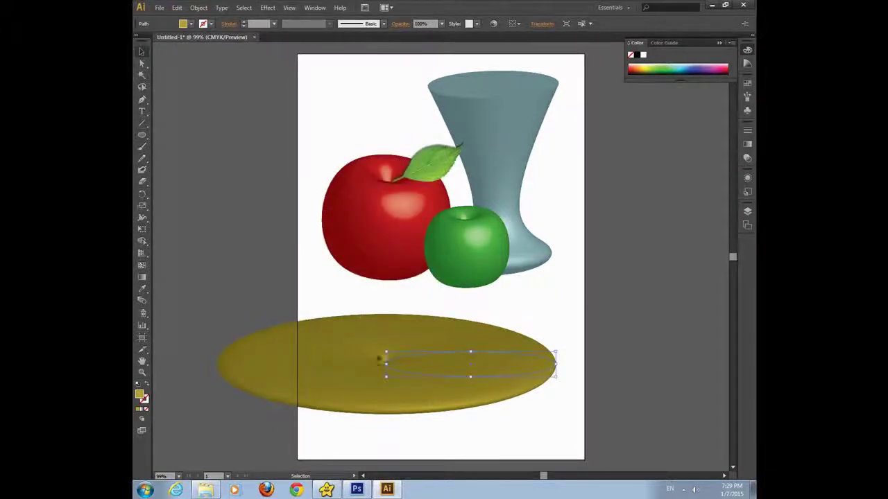
pyautogui.moveTo(385, 357)
pyautogui.mouseDown()
pyautogui.moveTo(384, 324)
pyautogui.moveTo(420, 305)
pyautogui.mouseUp()
pyautogui.rightClick(419, 305)
pyautogui.moveTo(446, 442)
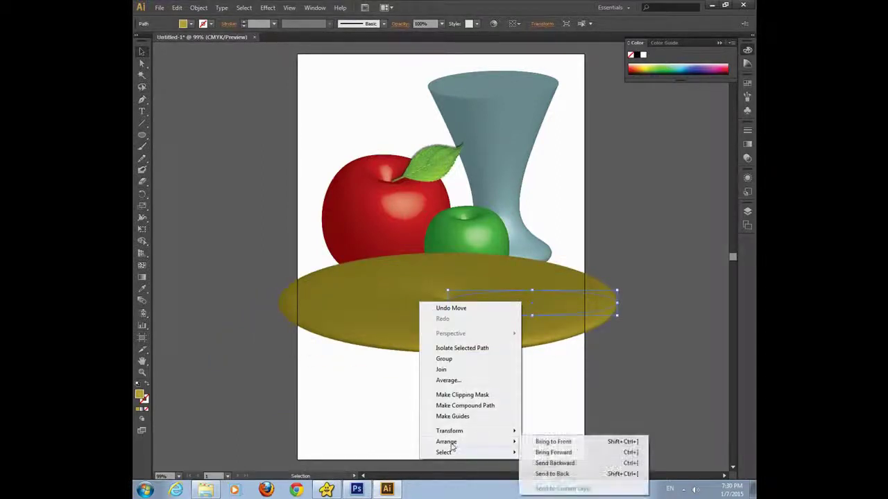
pyautogui.click(579, 474)
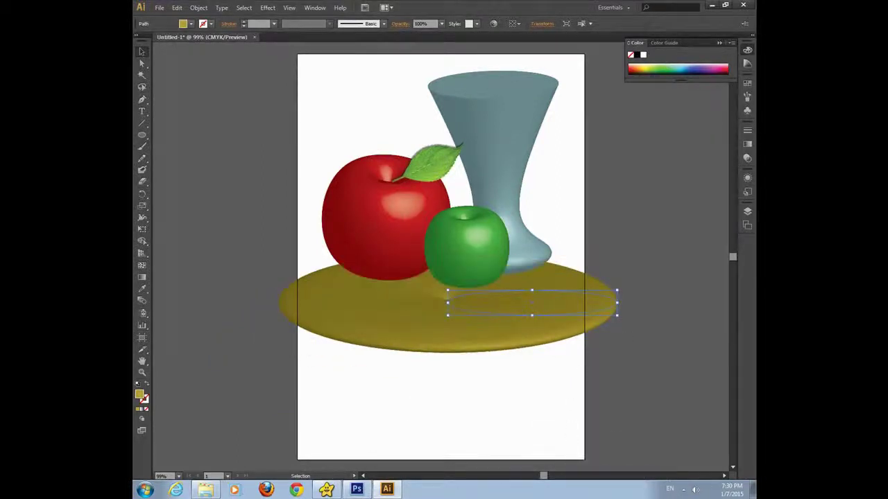
pyautogui.moveTo(500, 340); pyautogui.dragTo(494, 314)
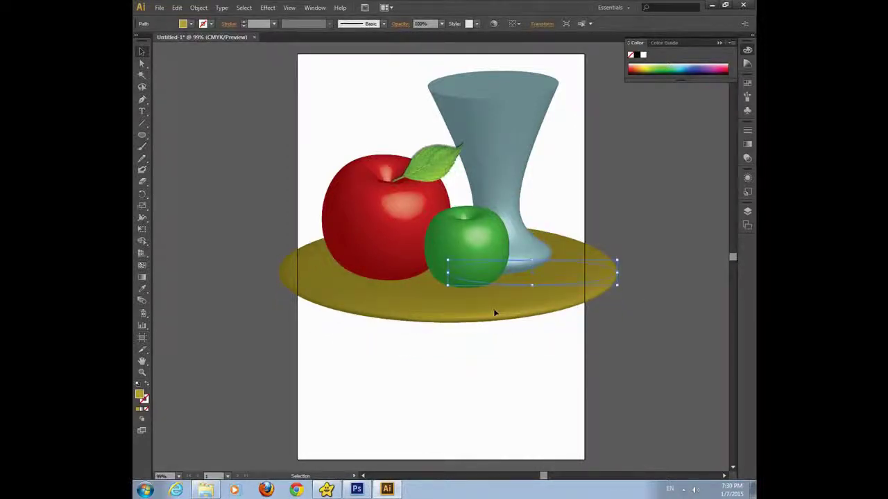
pyautogui.click(656, 300)
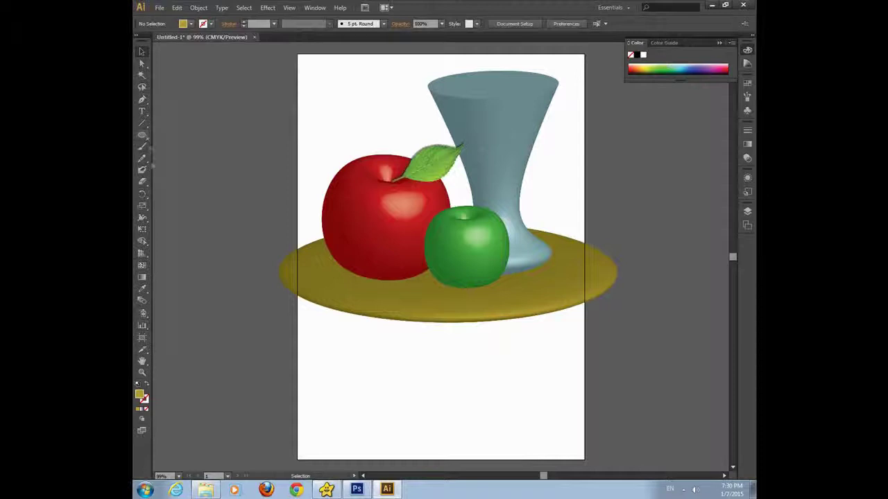
# Draw a curved quarter bowl profile with the Pen tool to the right of the vase
pyautogui.click(142, 103)
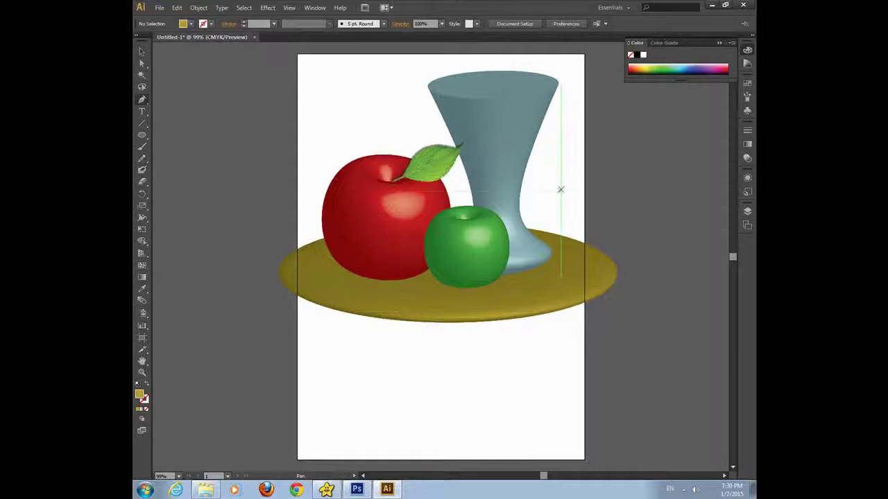
pyautogui.click(570, 209)
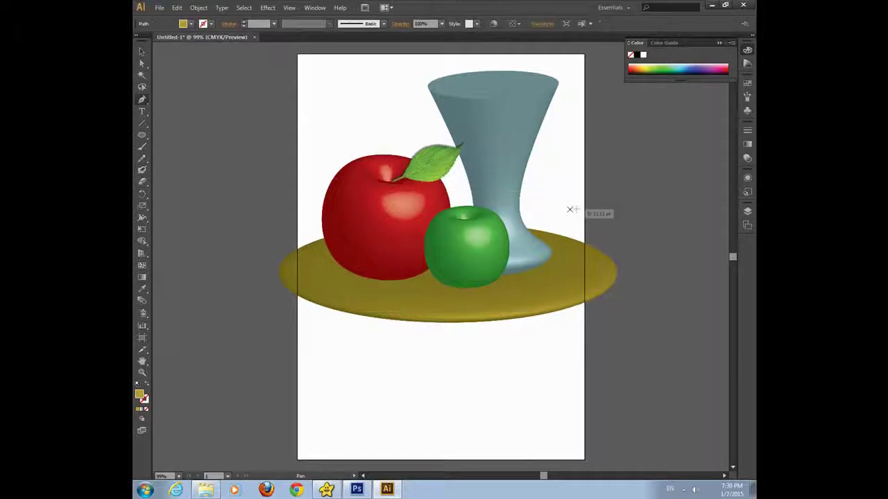
pyautogui.click(638, 208)
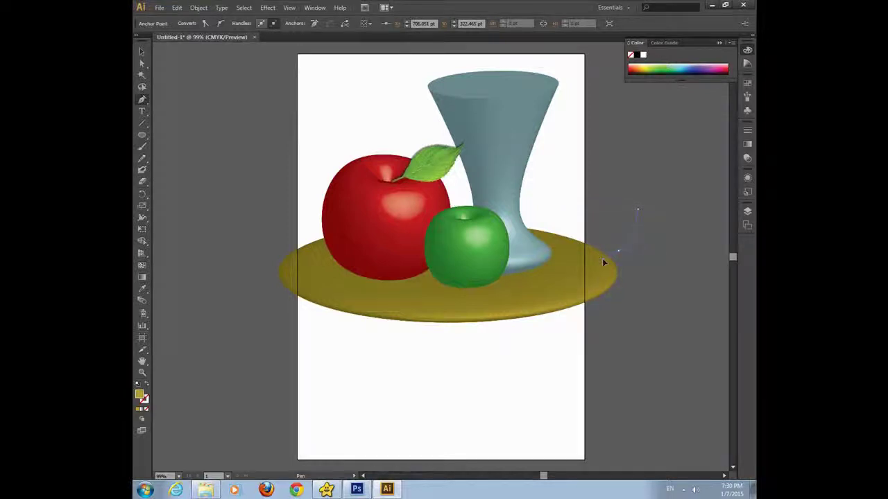
pyautogui.moveTo(615, 249)
pyautogui.mouseDown()
pyautogui.moveTo(577, 258)
pyautogui.moveTo(580, 219)
pyautogui.mouseUp()
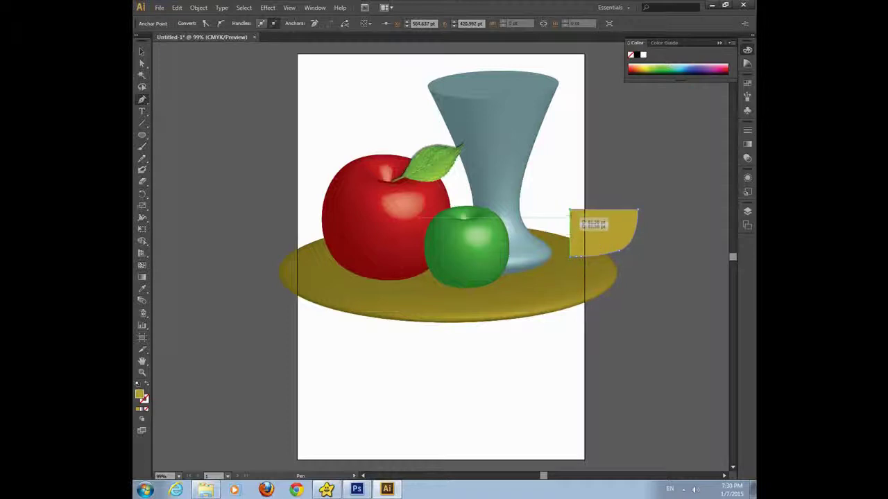
pyautogui.moveTo(581, 218); pyautogui.dragTo(572, 213)
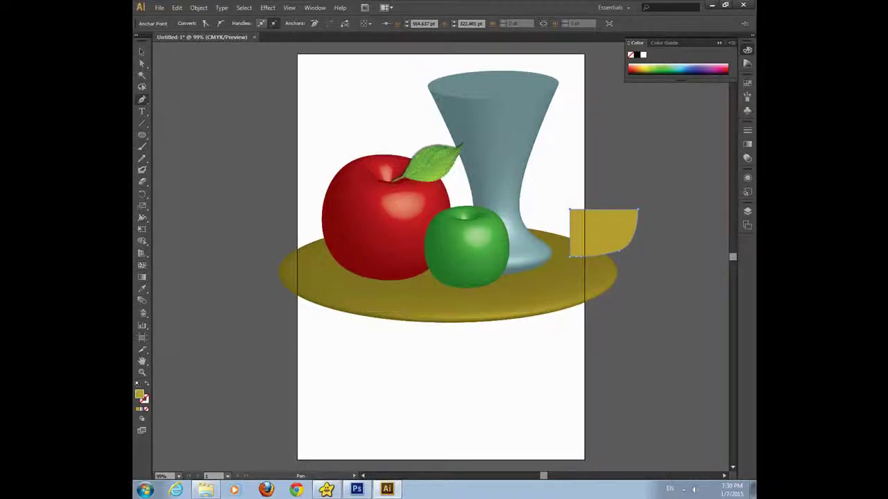
# Fill the profile light pink and apply a 3D Revolve with Preview on
pyautogui.doubleClick(139, 394)
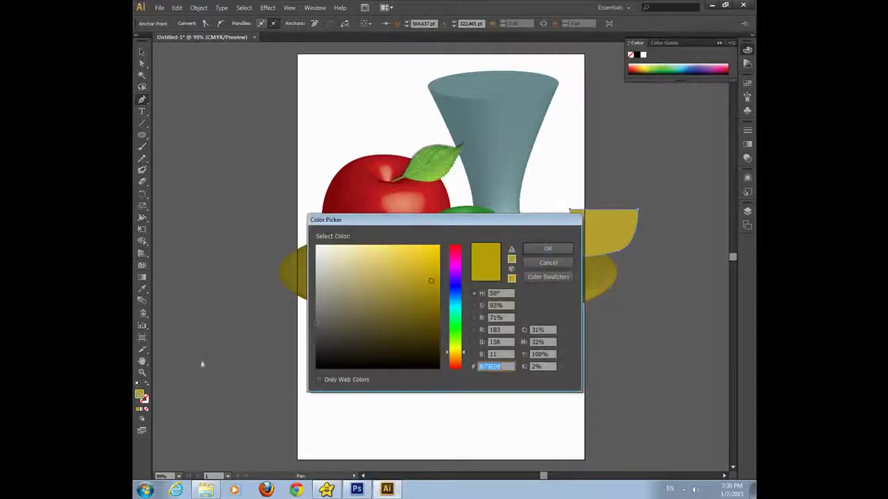
pyautogui.moveTo(457, 351); pyautogui.dragTo(458, 342)
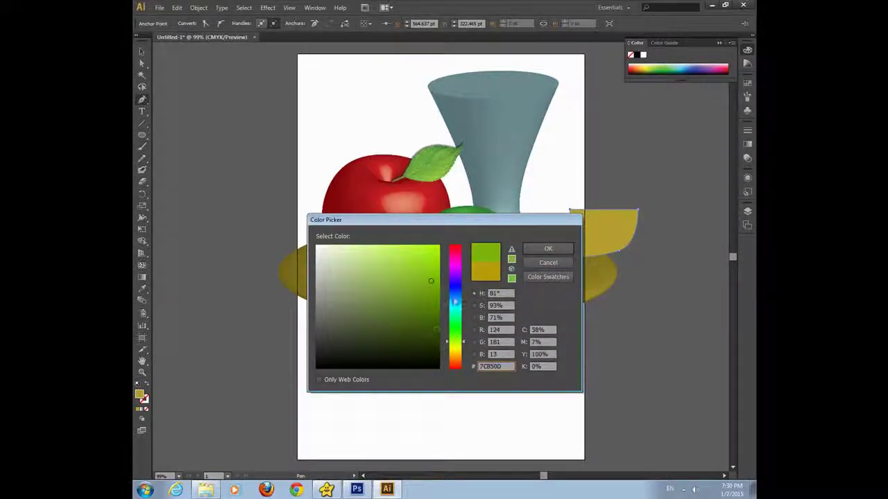
pyautogui.moveTo(454, 303); pyautogui.dragTo(454, 273)
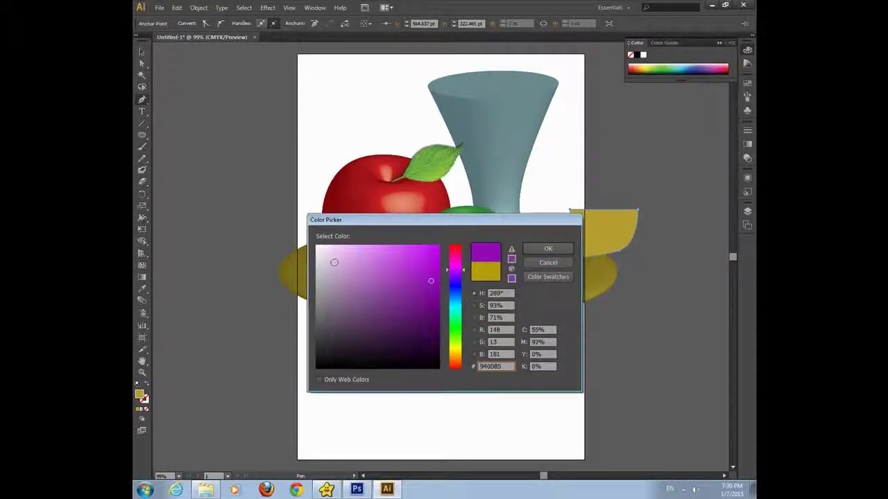
pyautogui.click(334, 262)
pyautogui.click(532, 249)
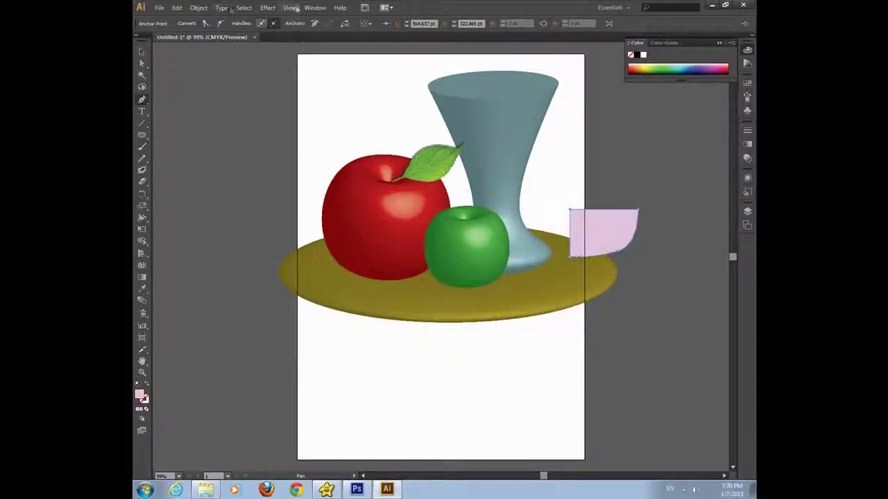
pyautogui.click(267, 7)
pyautogui.moveTo(312, 63)
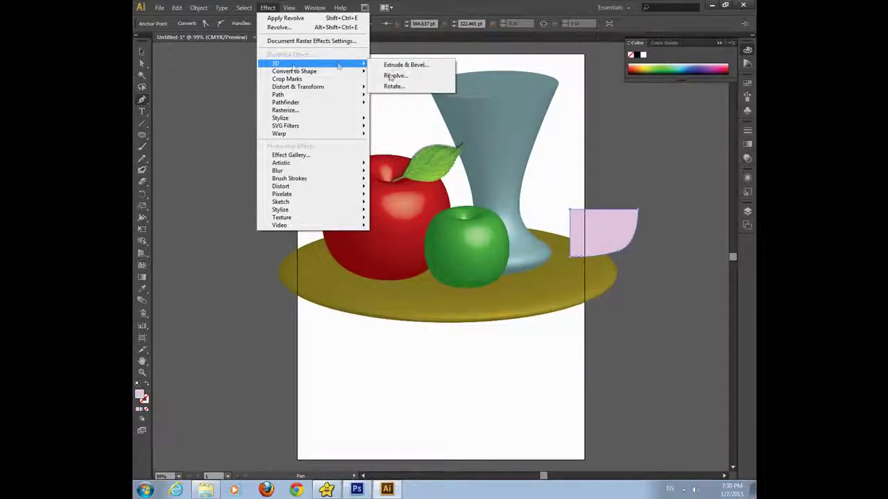
pyautogui.click(395, 74)
pyautogui.click(196, 317)
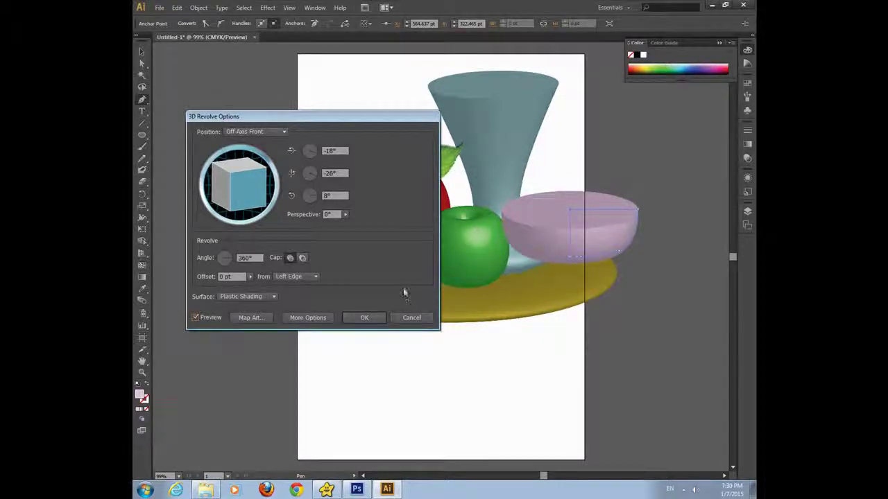
# Confirm the bowl's revolve and send the bowl behind all other objects
pyautogui.click(363, 317)
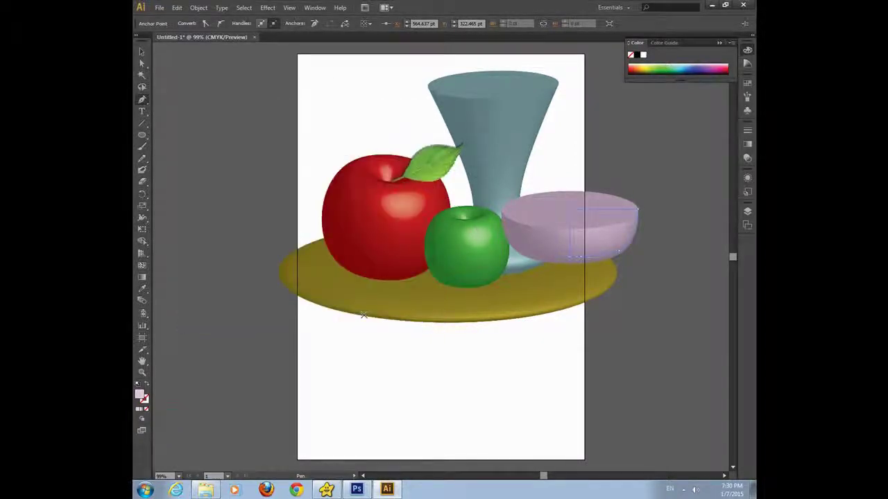
pyautogui.click(141, 54)
pyautogui.moveTo(524, 236)
pyautogui.mouseDown()
pyautogui.moveTo(338, 240)
pyautogui.moveTo(351, 246)
pyautogui.mouseUp()
pyautogui.rightClick(357, 250)
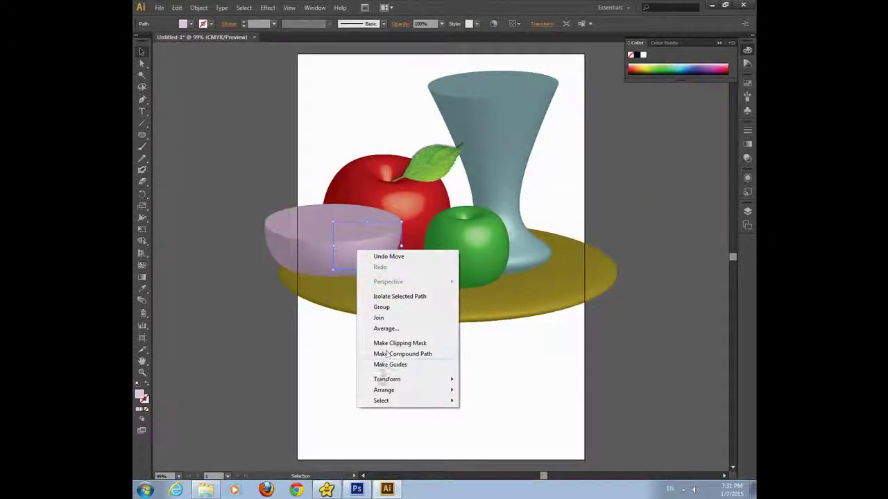
pyautogui.moveTo(384, 390)
pyautogui.click(493, 411)
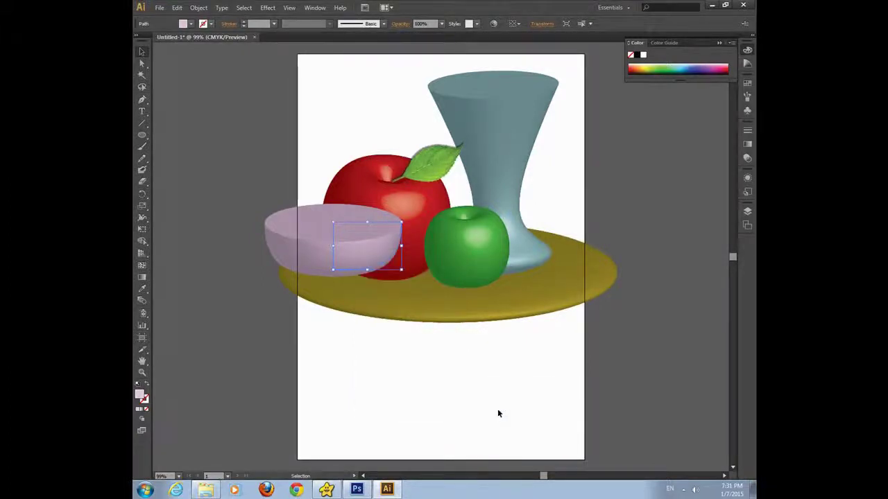
pyautogui.rightClick(371, 247)
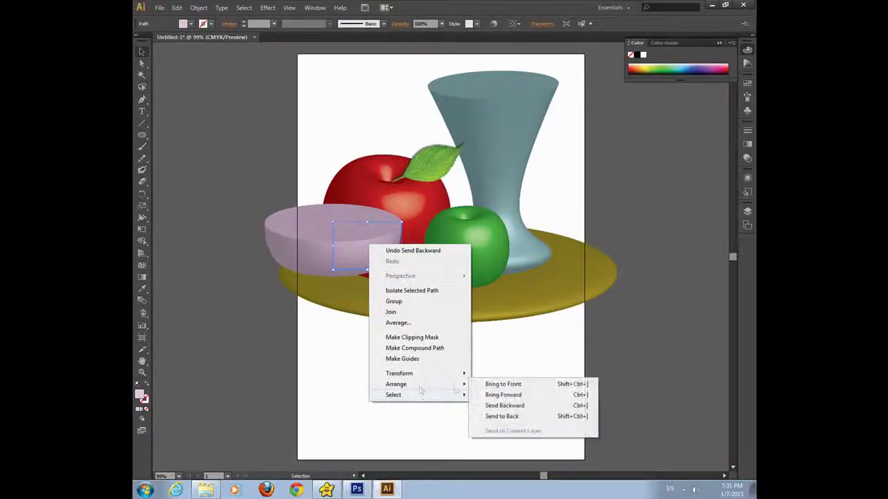
pyautogui.click(507, 418)
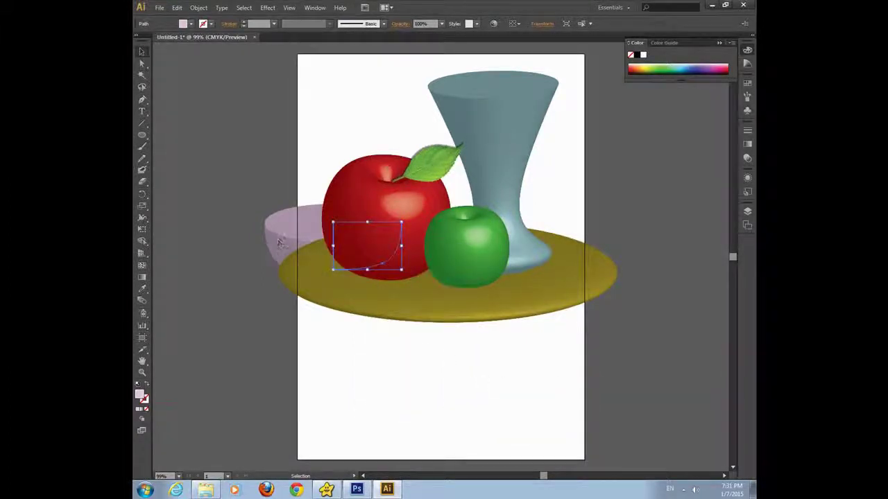
# Move the bowl right so it sits behind the vase, then deselect
pyautogui.moveTo(345, 270)
pyautogui.mouseDown()
pyautogui.moveTo(282, 254)
pyautogui.moveTo(328, 224)
pyautogui.mouseUp()
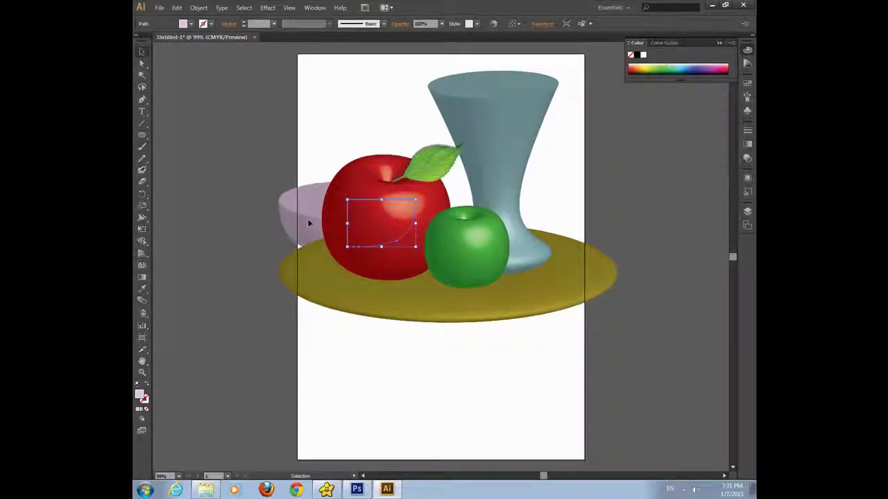
pyautogui.moveTo(321, 223); pyautogui.dragTo(579, 217)
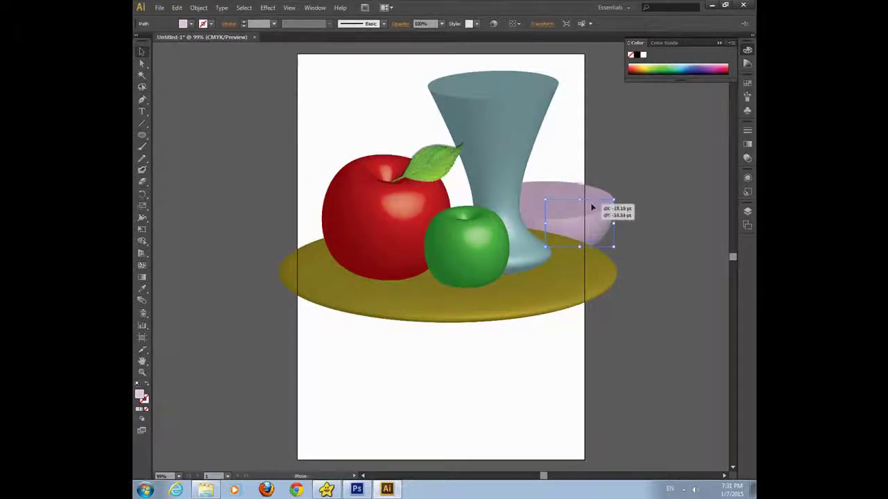
pyautogui.click(660, 211)
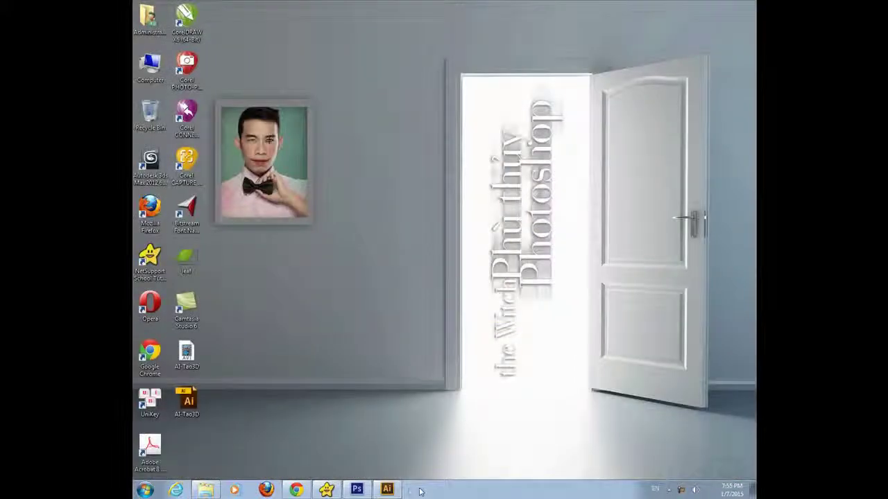
# Restore the Illustrator window from the taskbar
pyautogui.click(392, 490)
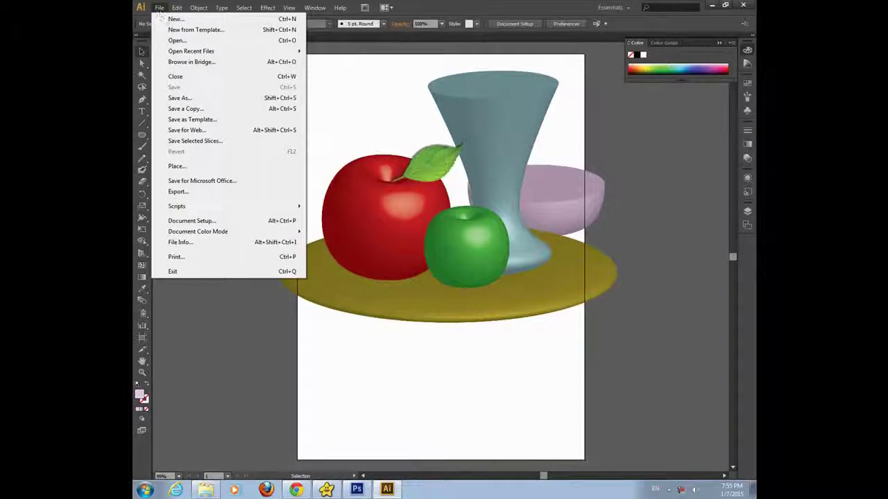
# Export the drawing as a PNG named AI-Tao3D.png
pyautogui.click(204, 199)
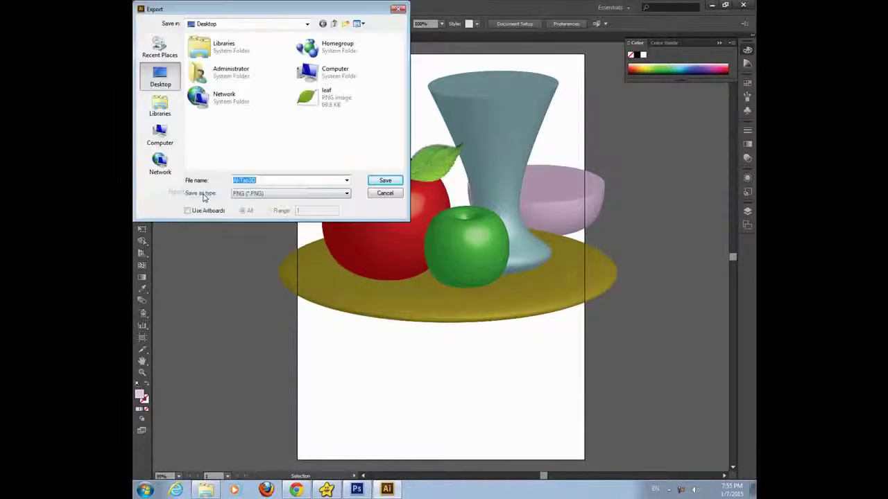
pyautogui.click(242, 194)
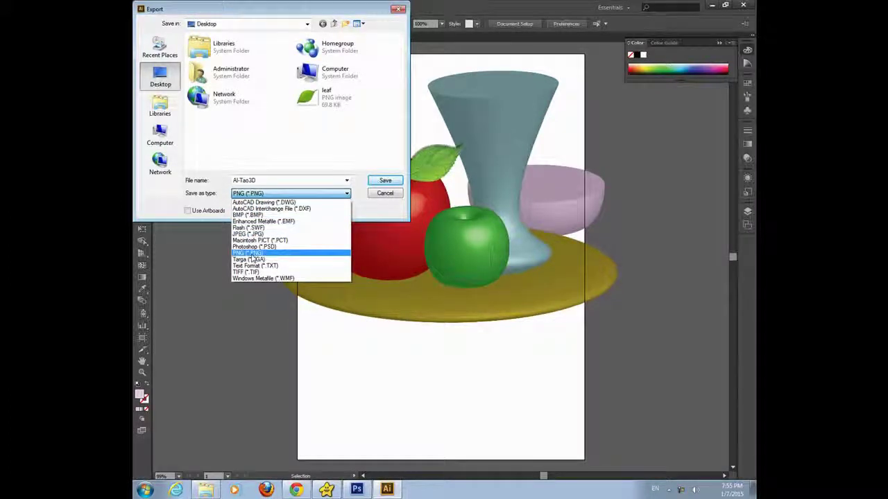
pyautogui.click(251, 254)
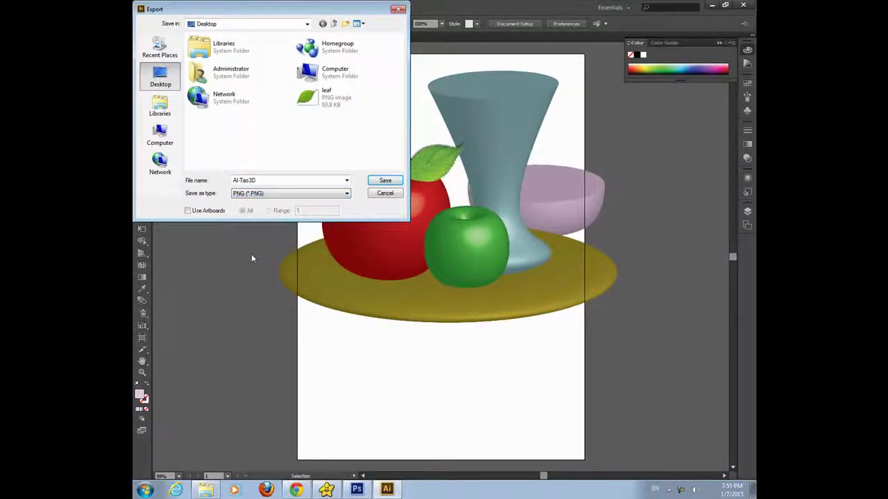
pyautogui.click(380, 183)
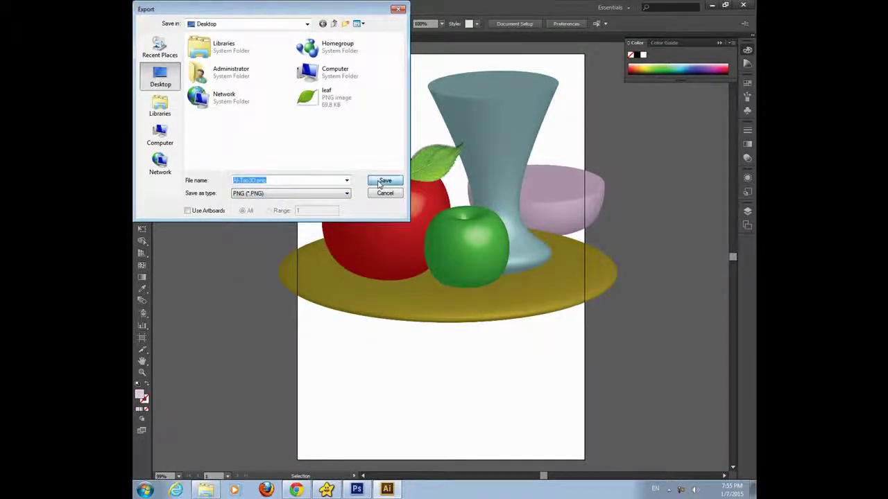
# Set PNG Options to High (300 ppi) resolution with a Transparent background
pyautogui.click(423, 174)
pyautogui.click(424, 184)
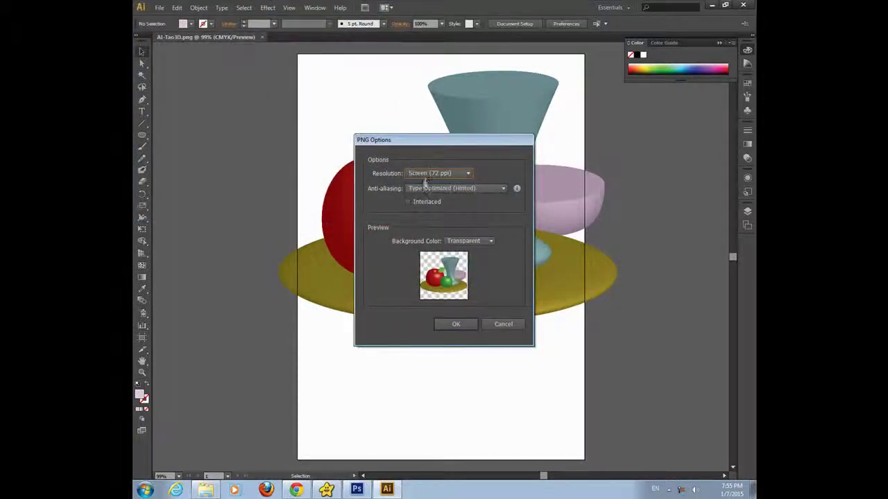
pyautogui.click(417, 207)
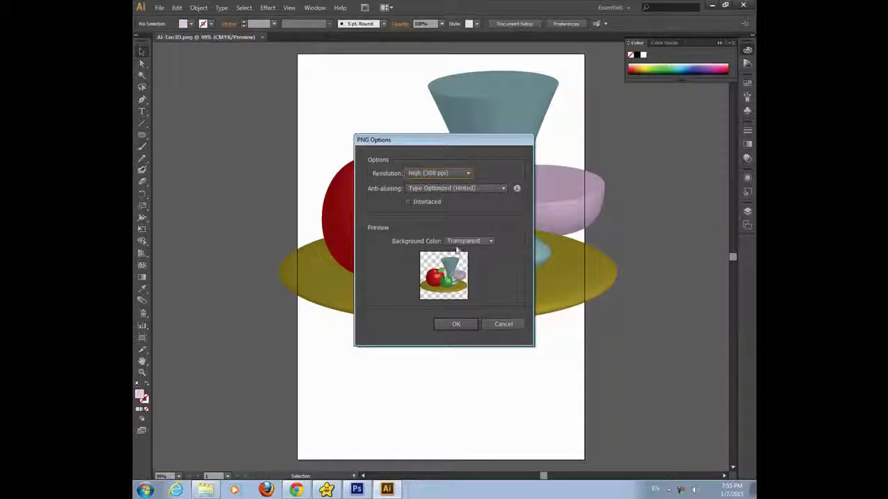
pyautogui.click(464, 240)
pyautogui.click(460, 252)
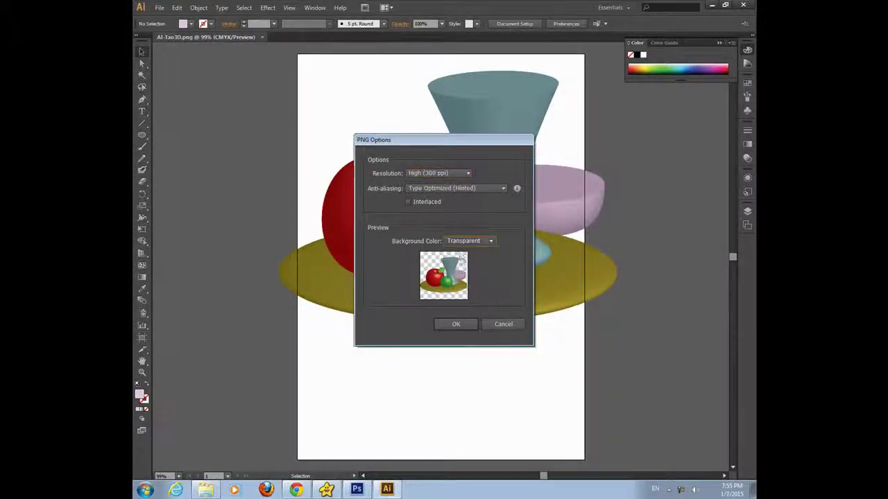
pyautogui.click(457, 324)
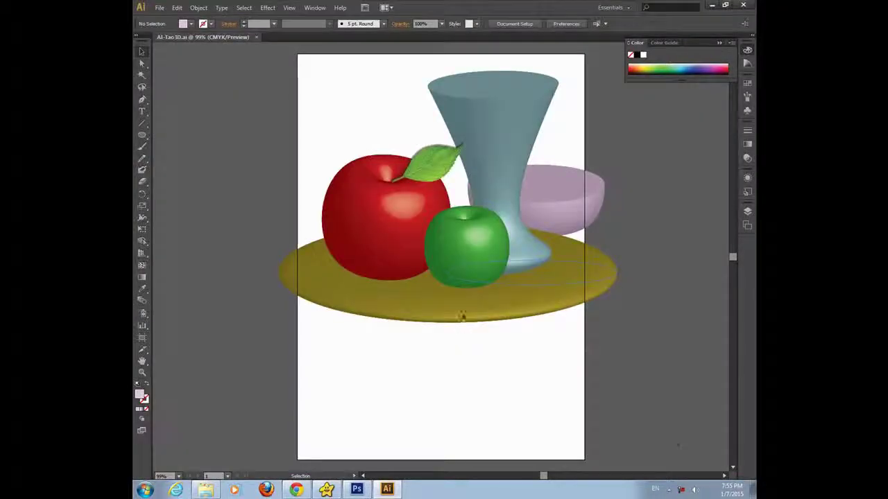
# Preview AI-Tao3D.png from the desktop in Windows Photo Viewer, then close it
pyautogui.click(753, 489)
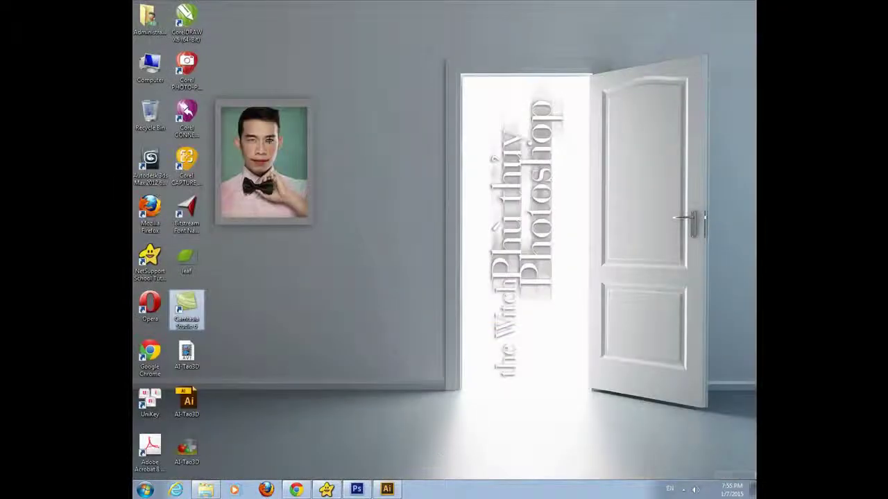
pyautogui.doubleClick(186, 450)
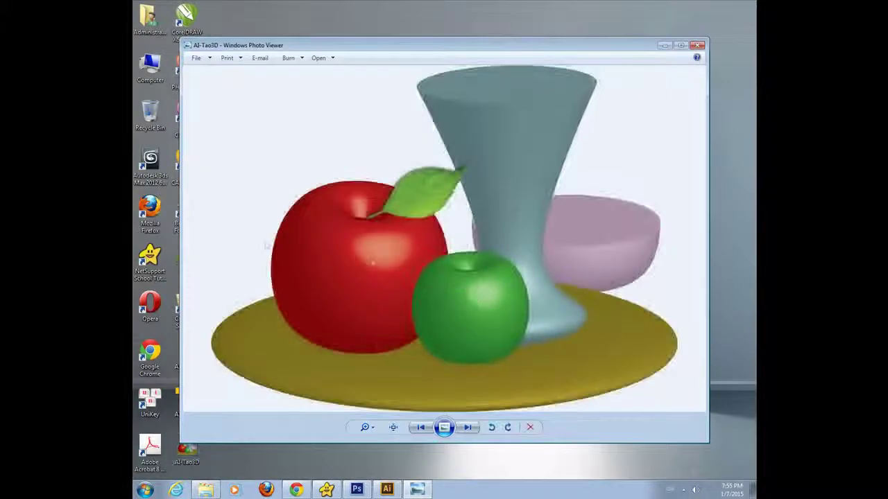
pyautogui.click(698, 46)
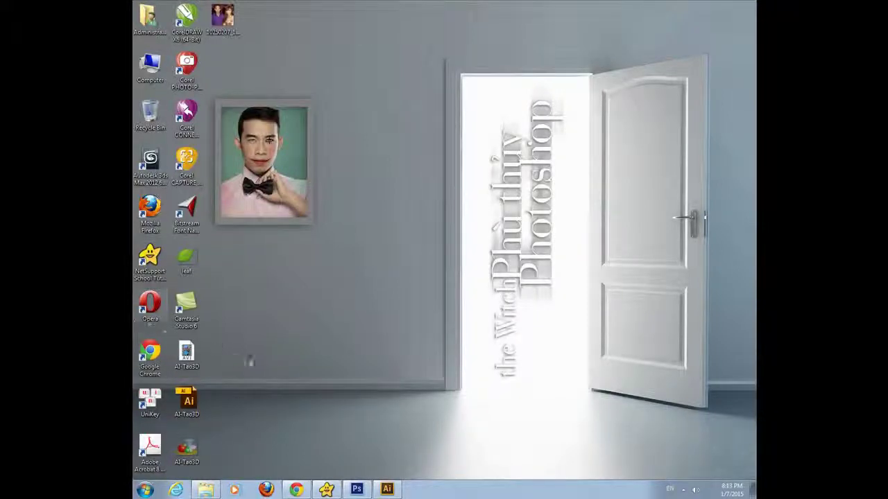
# Open zzz.jpg in Photoshop, bring in the AI-Tao3D still life, and scale it down
pyautogui.doubleClick(192, 454)
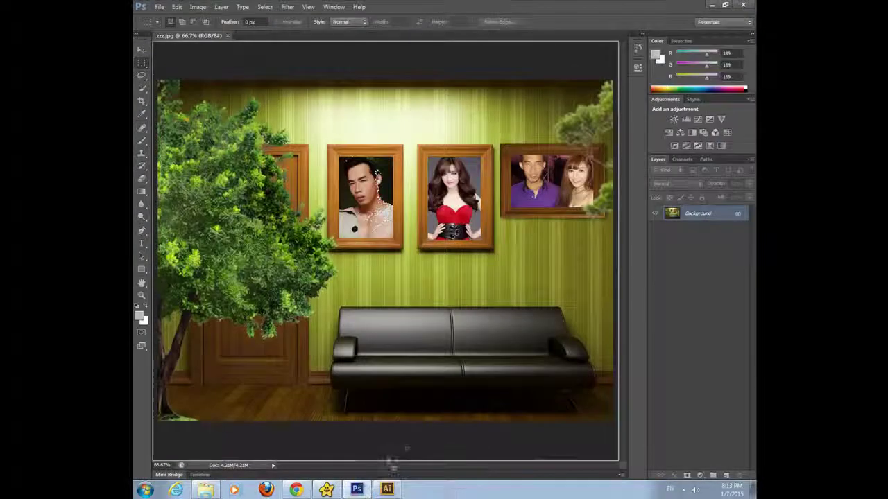
pyautogui.moveTo(392, 463); pyautogui.dragTo(447, 367)
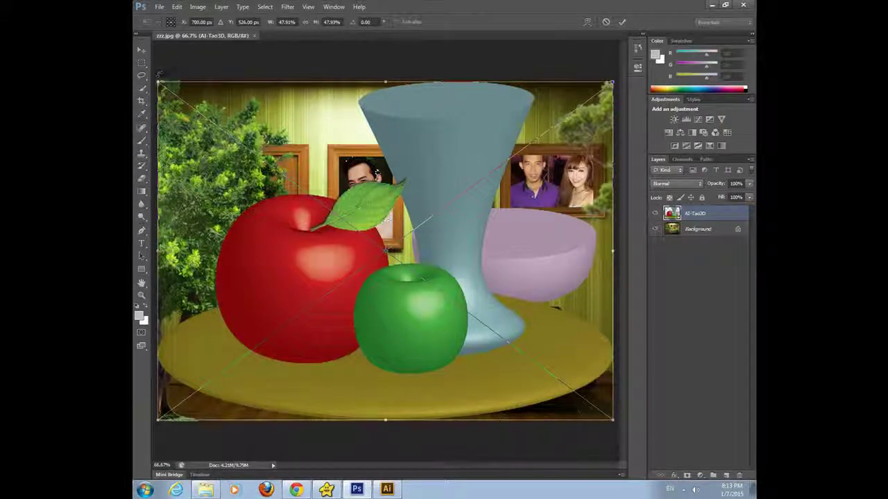
pyautogui.moveTo(159, 82); pyautogui.dragTo(353, 228)
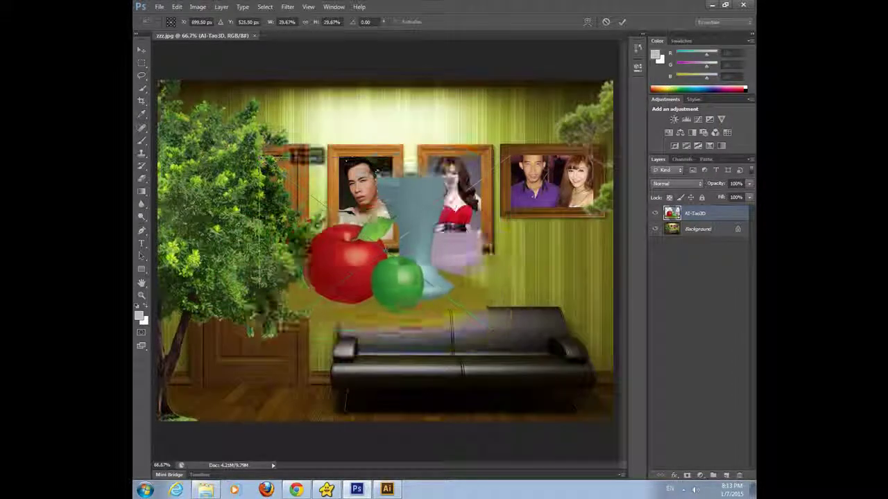
pyautogui.hotkey('ctrl', '+')
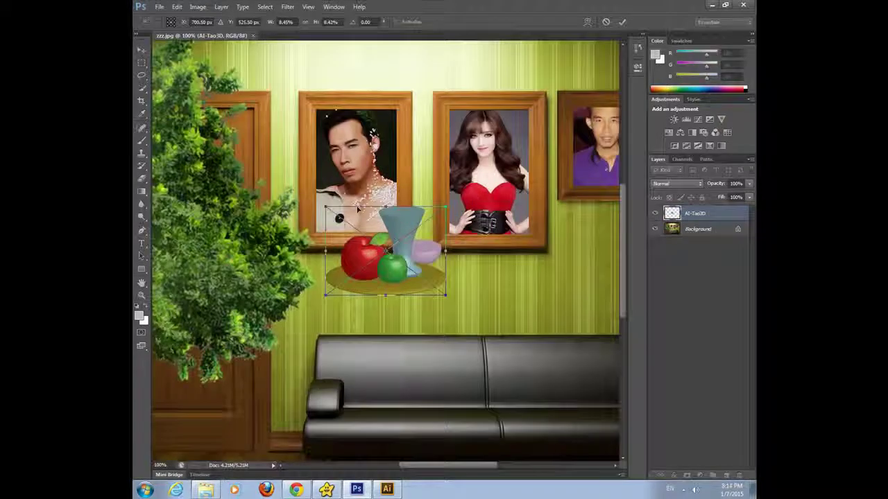
pyautogui.hotkey('ctrl', '+')
pyautogui.scroll(-2, 474, 228)
pyautogui.scroll(-3, 473, 227)
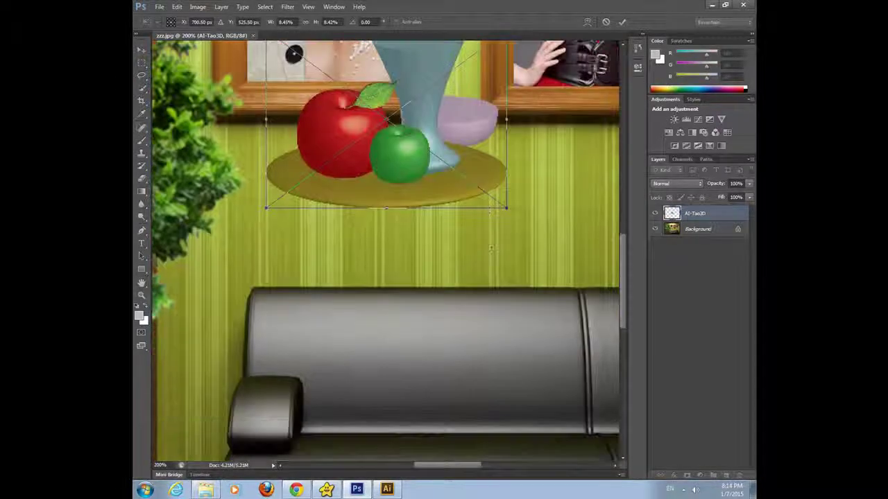
pyautogui.scroll(-2, 474, 227)
pyautogui.moveTo(444, 465); pyautogui.dragTo(465, 465)
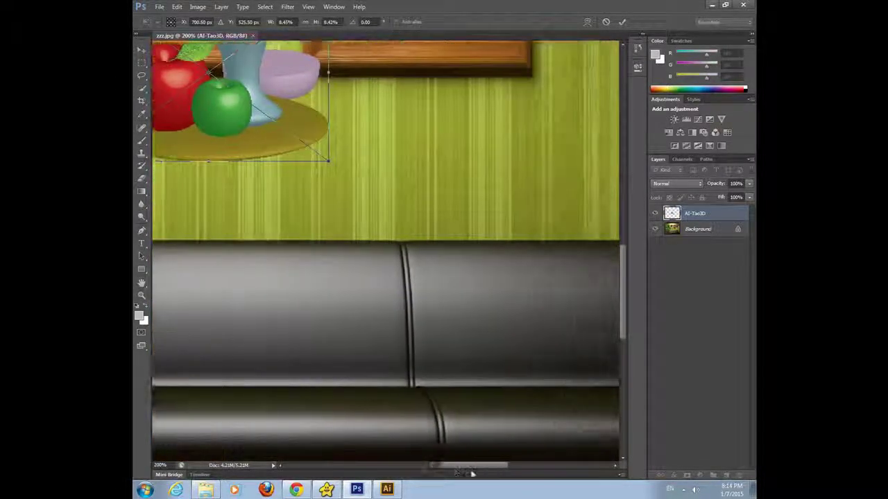
# Position the still life on the sofa seat at about 7% size and commit
pyautogui.moveTo(293, 141); pyautogui.dragTo(486, 397)
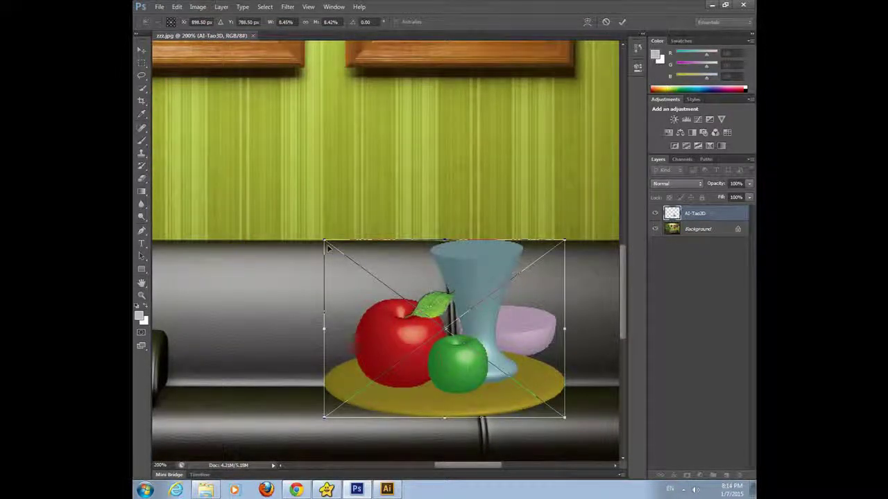
pyautogui.moveTo(324, 241); pyautogui.dragTo(330, 245)
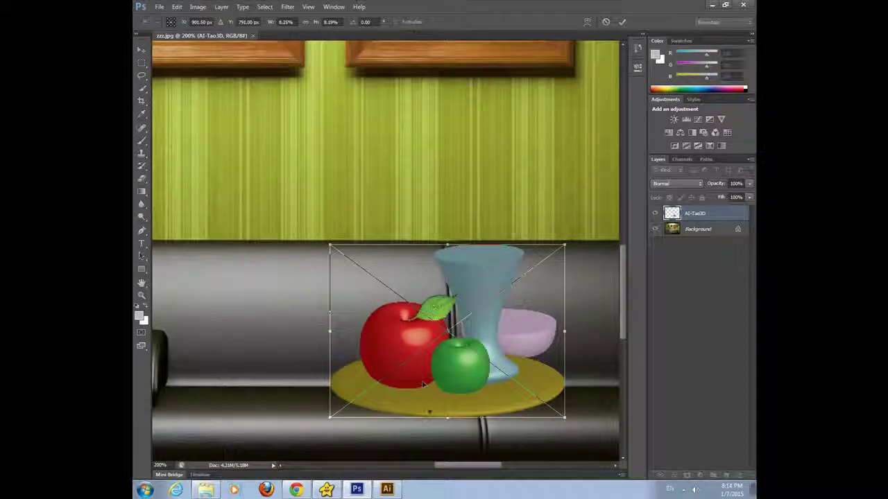
pyautogui.moveTo(426, 410); pyautogui.dragTo(447, 441)
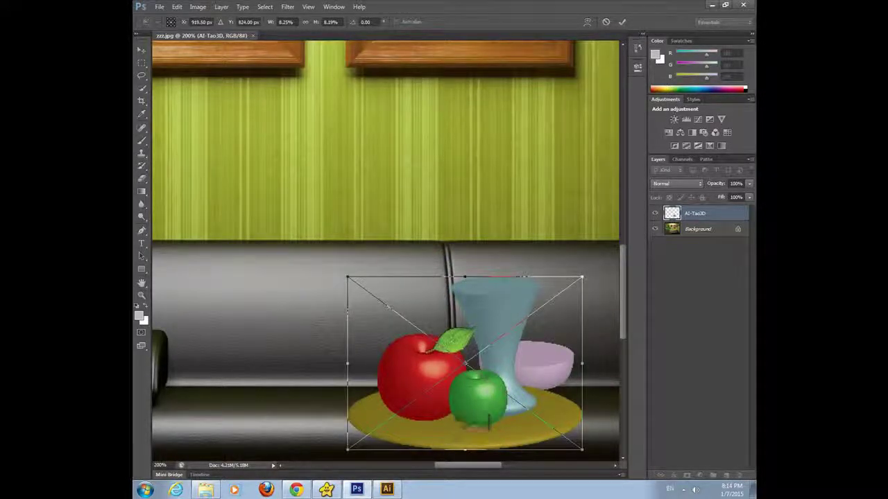
pyautogui.moveTo(538, 451)
pyautogui.mouseDown()
pyautogui.moveTo(540, 399)
pyautogui.moveTo(544, 409)
pyautogui.mouseUp()
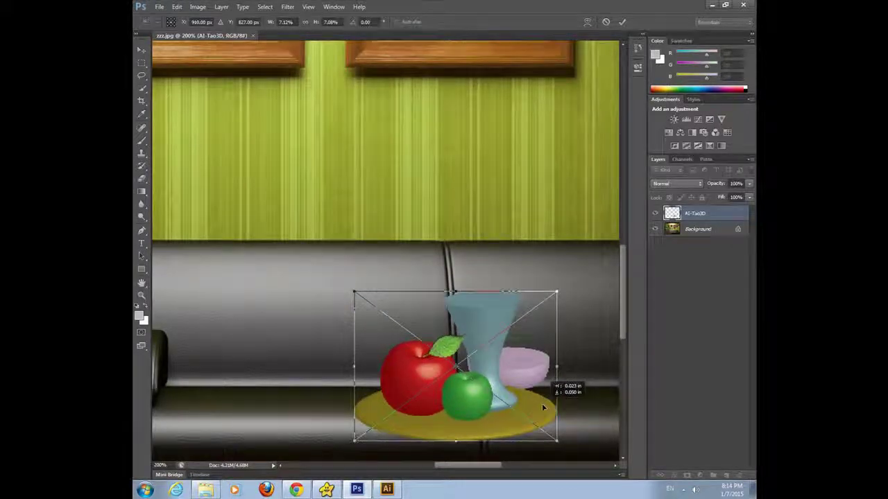
pyautogui.press('Return')
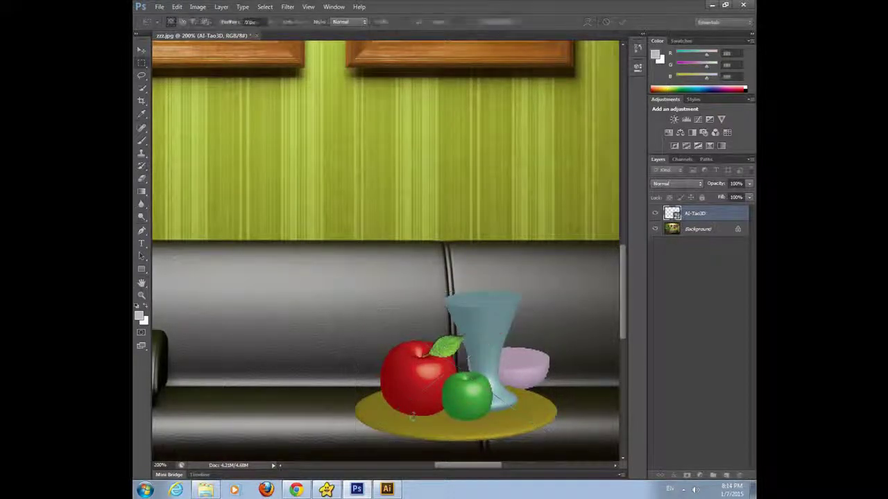
# Add a new Layer 1 beneath the AI-Tao3D still life and reset colours to black and white
pyautogui.scroll(-1, 420, 420)
pyautogui.scroll(-3, 424, 415)
pyautogui.scroll(-1, 424, 416)
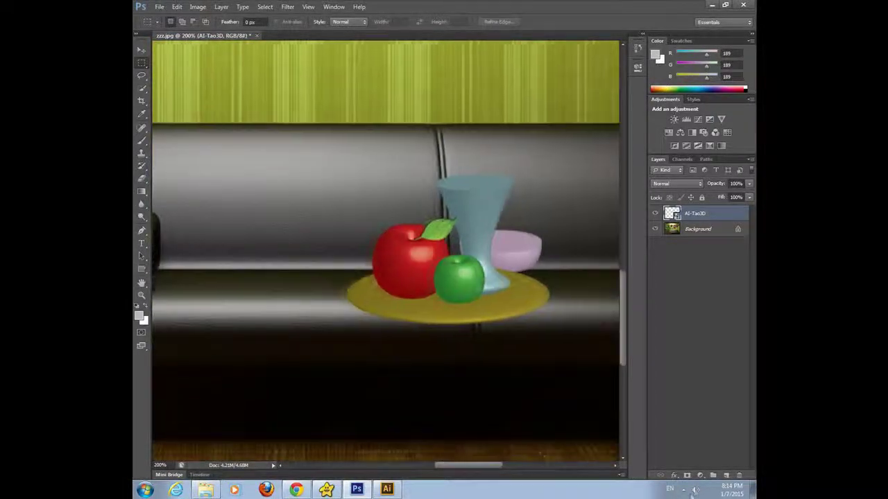
pyautogui.click(726, 476)
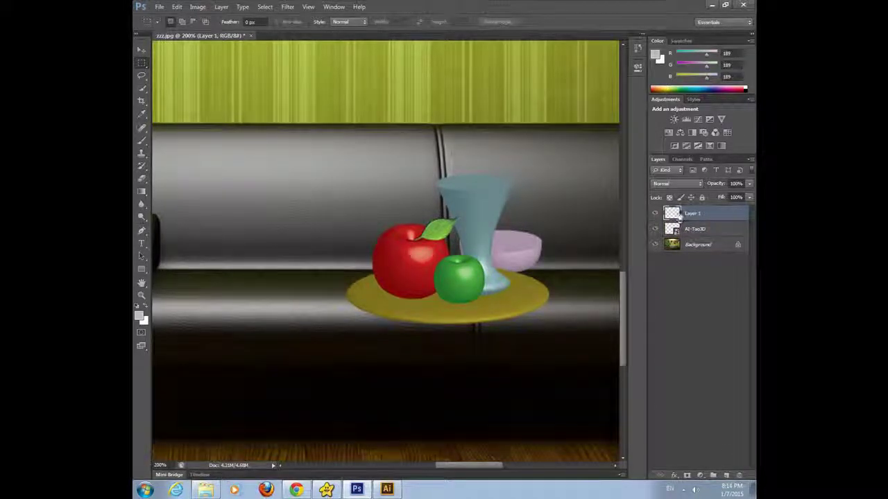
pyautogui.moveTo(683, 215); pyautogui.dragTo(683, 237)
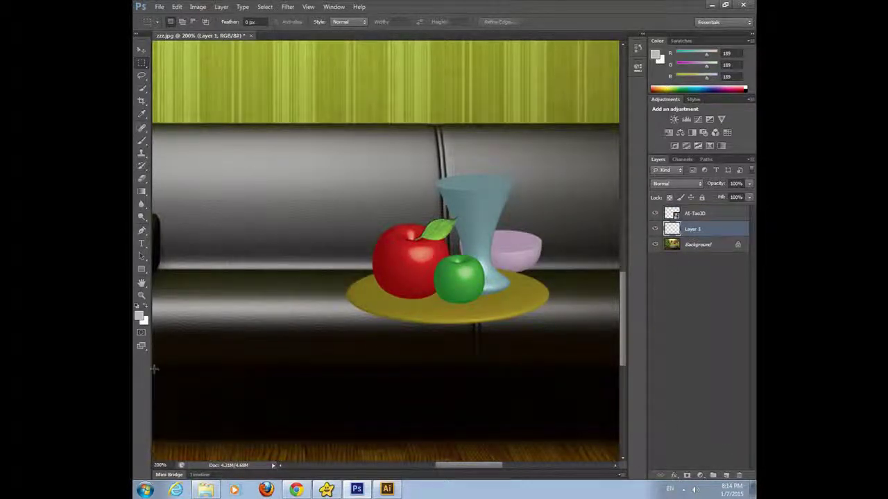
pyautogui.click(138, 308)
# Pick a soft round brush and size it to a medium diameter
pyautogui.click(140, 142)
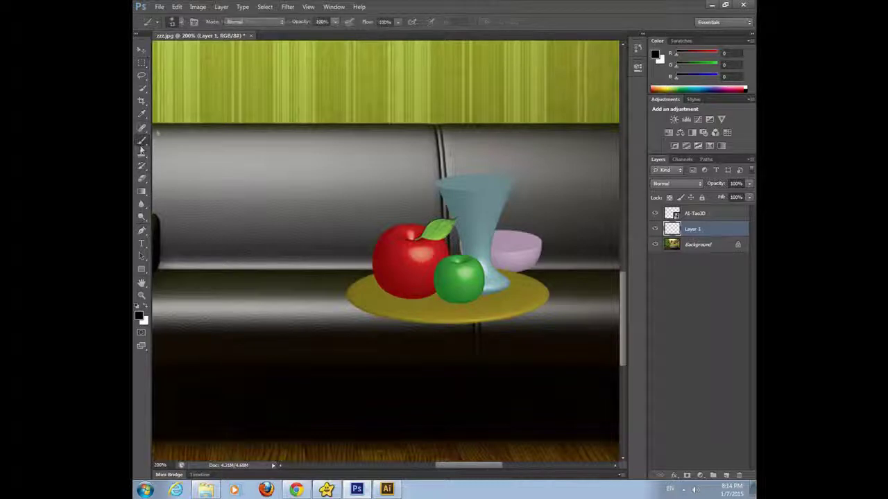
pyautogui.click(181, 22)
pyautogui.click(215, 98)
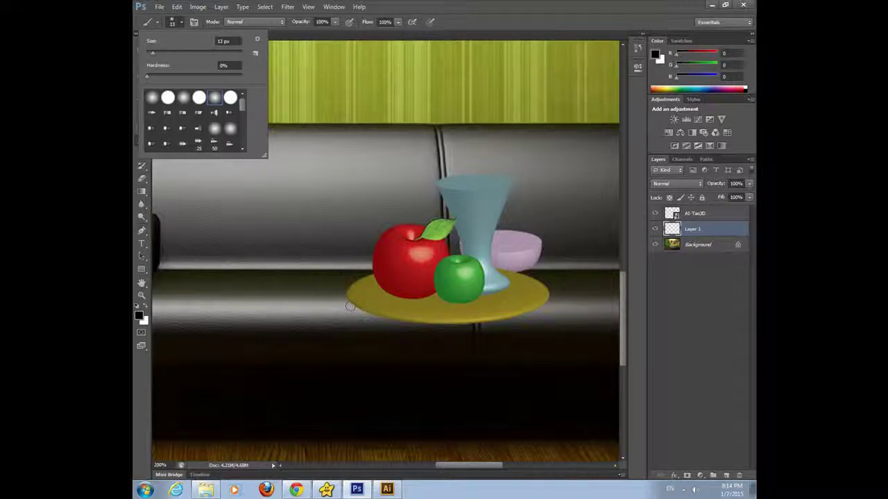
pyautogui.click(434, 6)
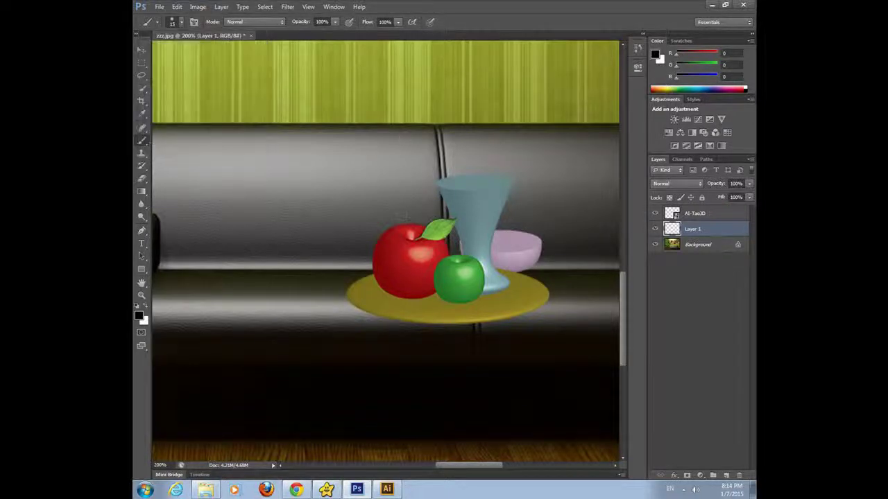
pyautogui.press(']')
pyautogui.press(']')
pyautogui.press(']')
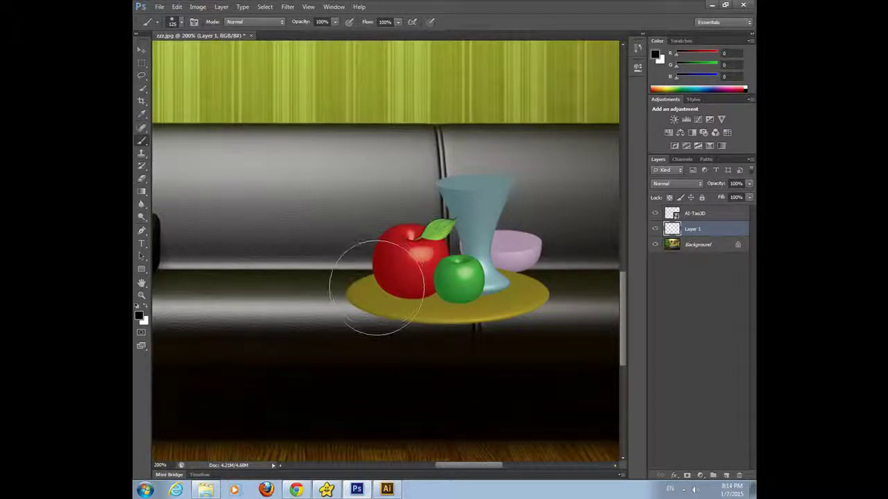
pyautogui.press('[')
pyautogui.press('[')
pyautogui.press('[')
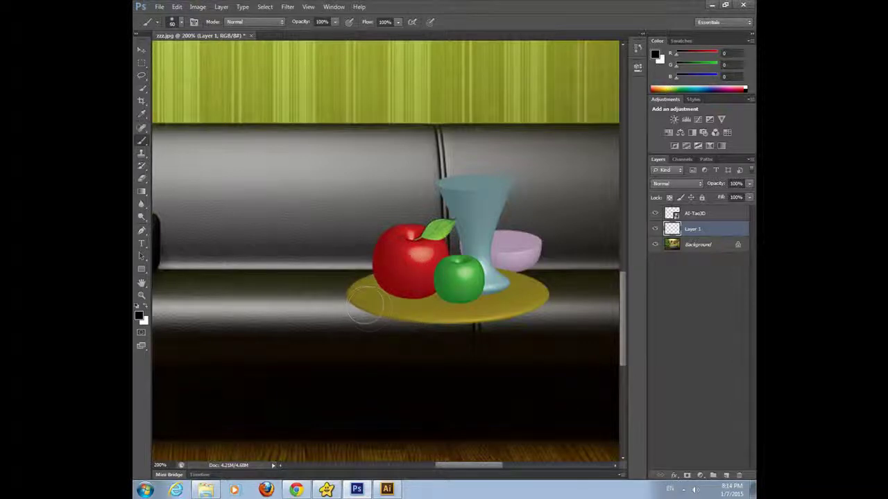
# Paint a black shadow beneath the plate and set the layer opacity to 75%
pyautogui.moveTo(386, 320); pyautogui.dragTo(544, 305)
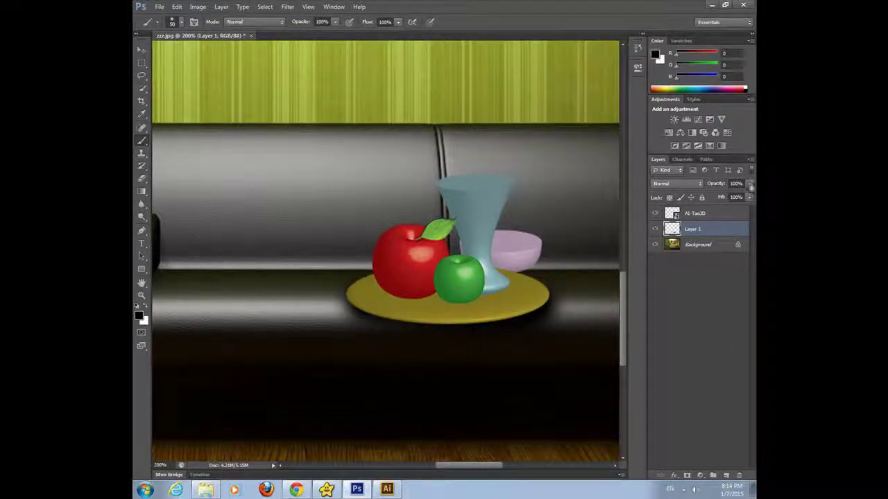
pyautogui.click(749, 183)
pyautogui.moveTo(749, 197); pyautogui.dragTo(736, 198)
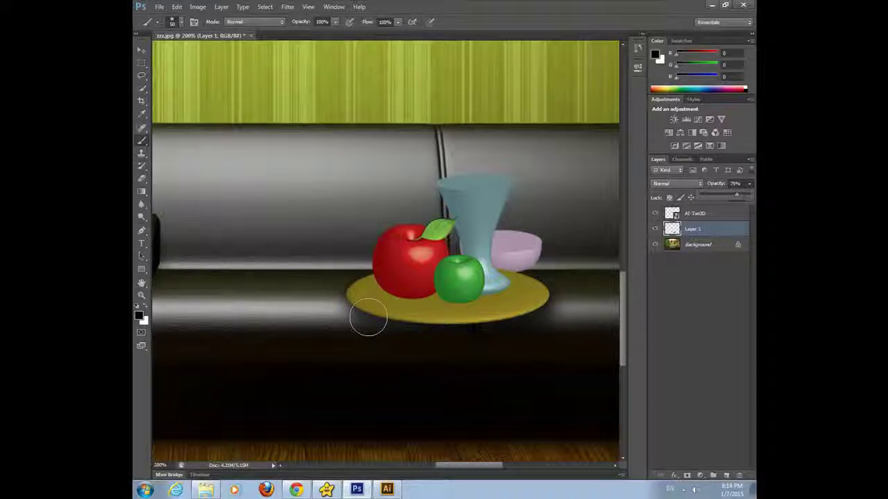
pyautogui.hotkey('ctrl', '-')
pyautogui.hotkey('ctrl', '-')
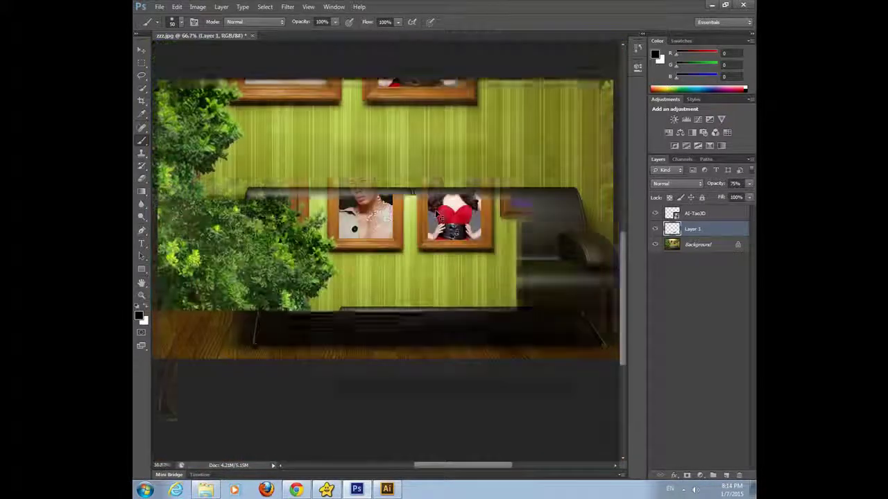